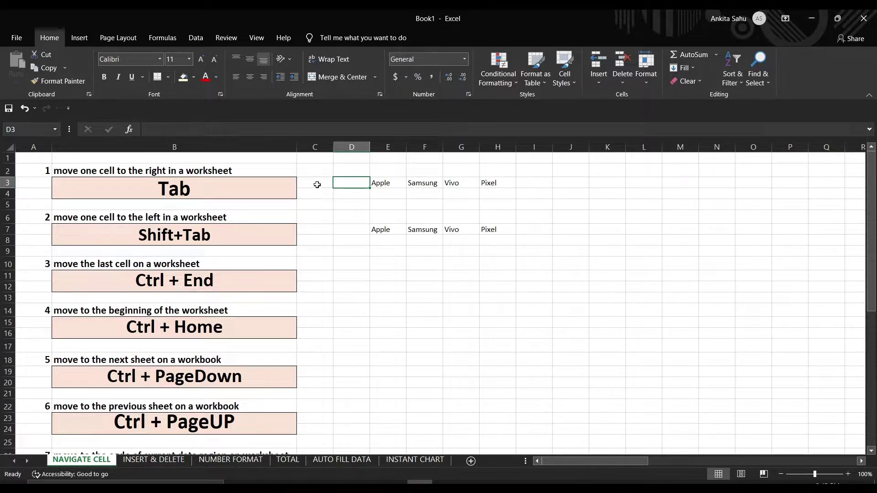
- Step right along row 3 from C3 to the Pixel cell and back with Shift+Tab
left_click(324, 183)
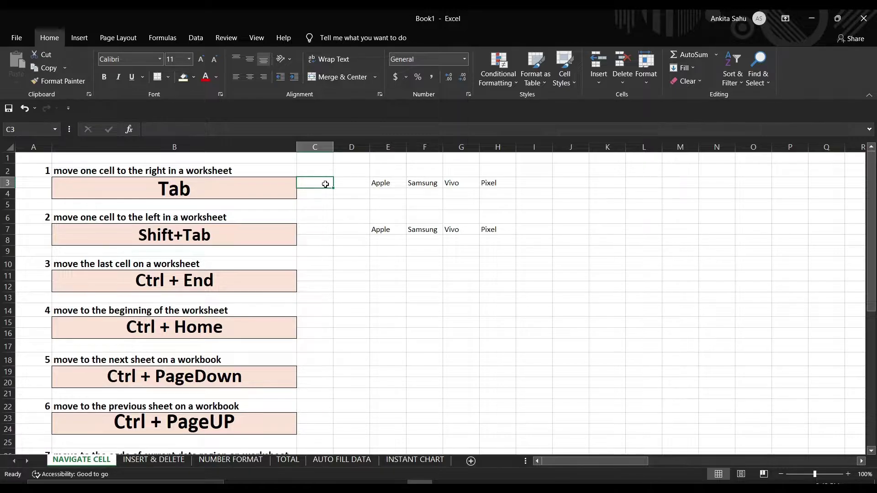
key("Tab")
key("Tab")
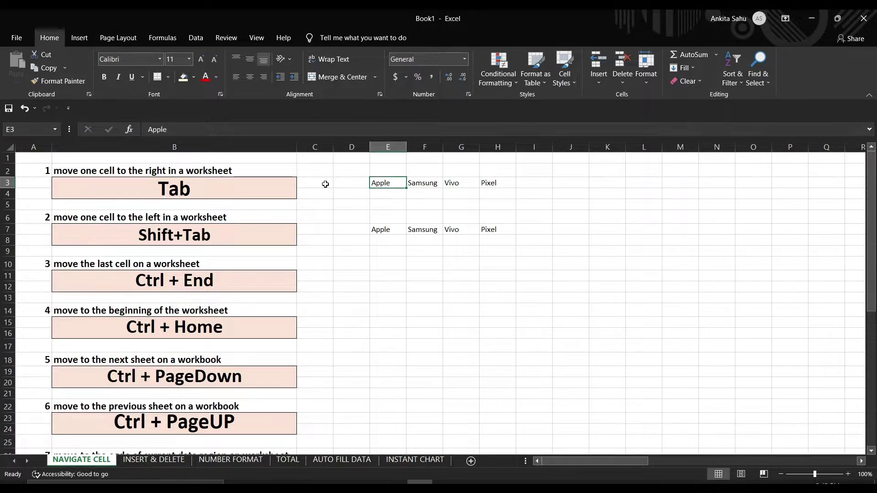
key("Tab")
key("Tab")
key("Tab")
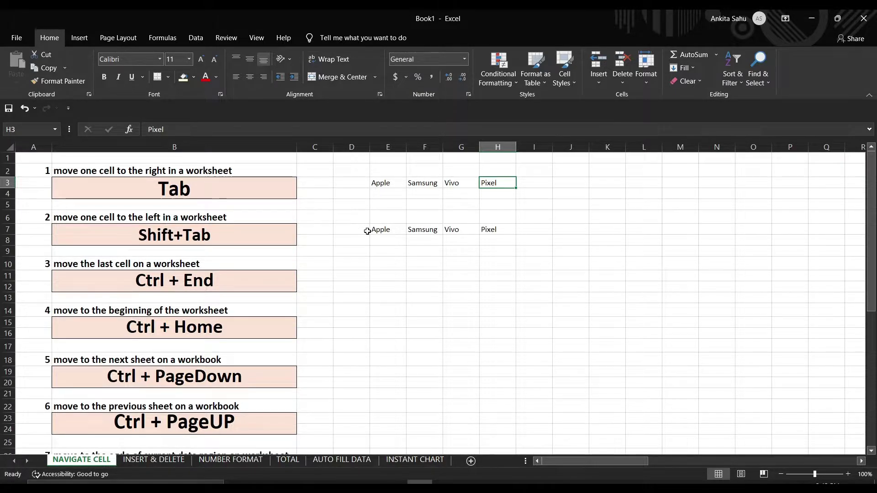
key("shift+Tab")
key("shift+Tab")
key("shift+Tab")
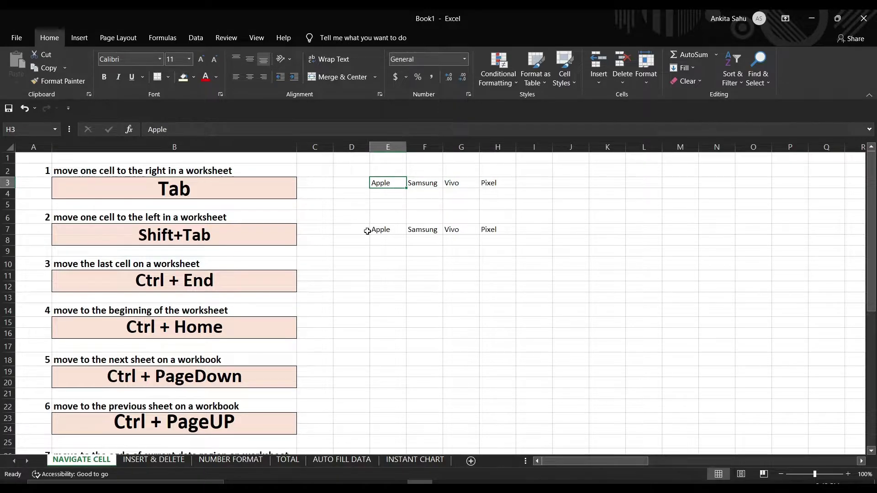
key("shift+Tab")
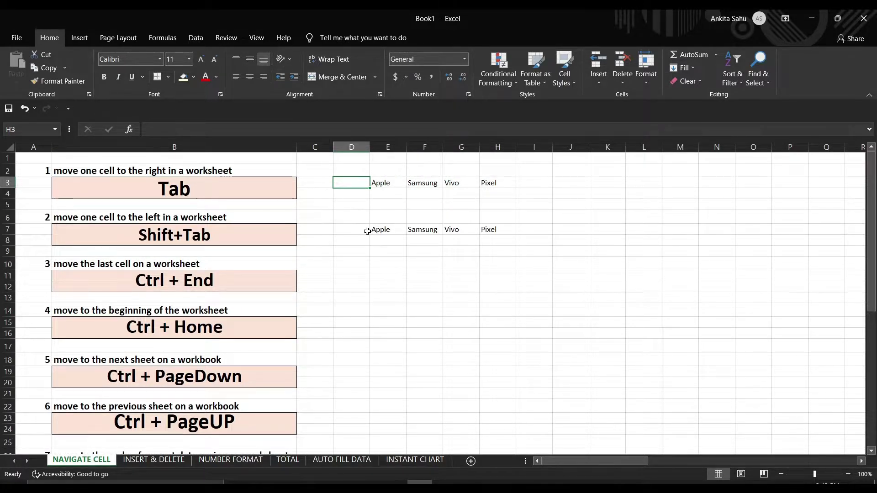
- Jump from E11 to the sheet's last used cell, then back to its beginning
left_click(379, 278)
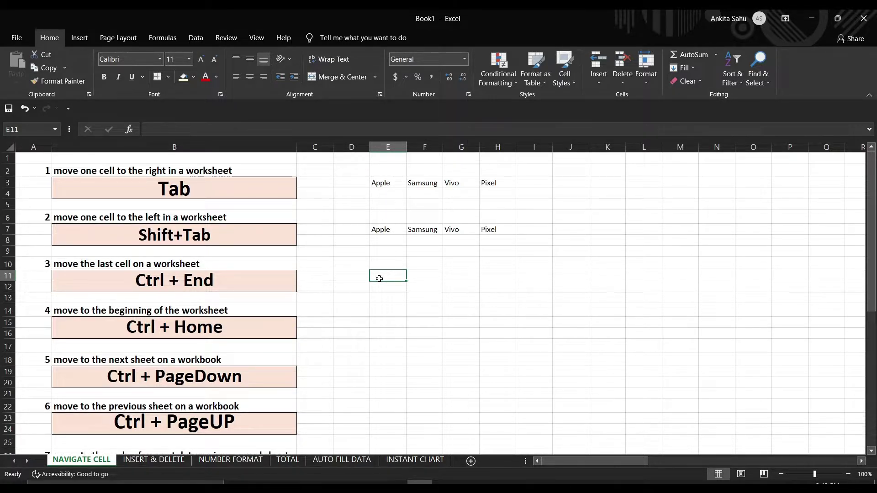
key("ctrl+End")
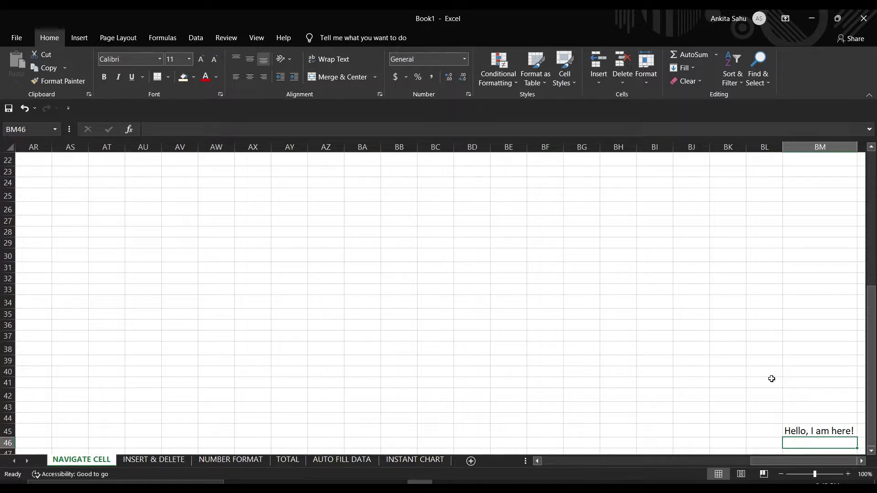
key("ctrl+Home")
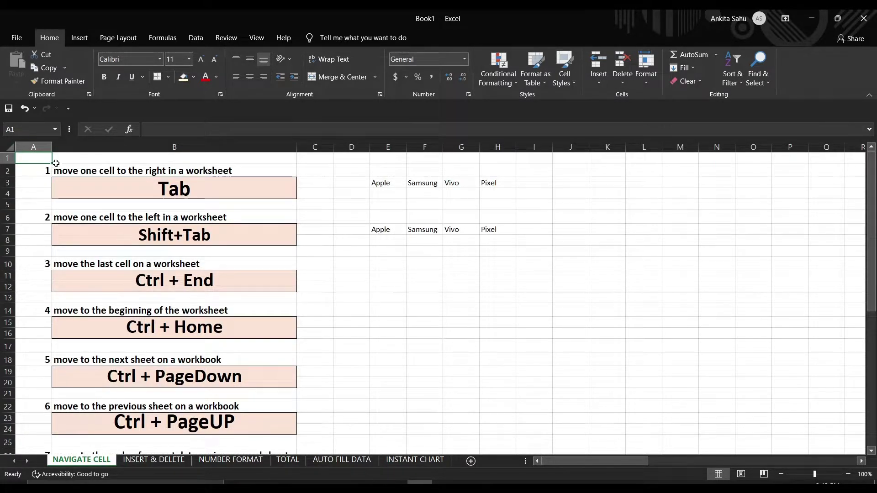
left_click(360, 374)
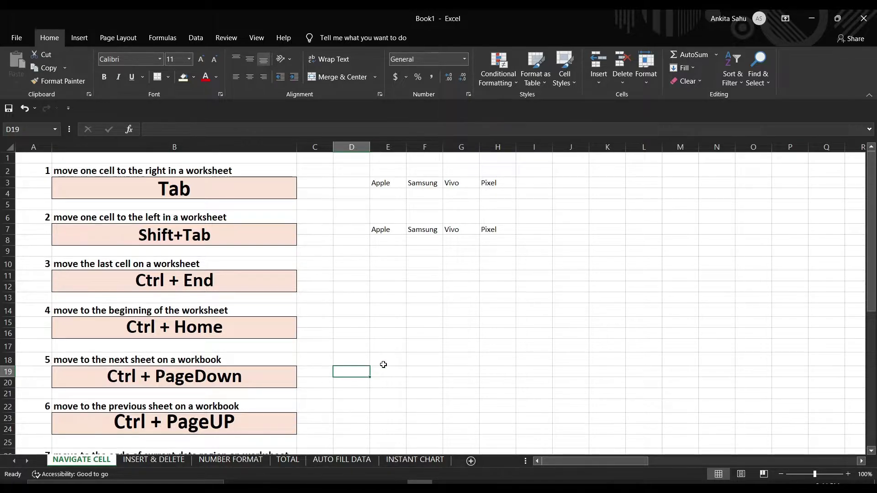
- Cycle forward through the TOTAL, AUTO FILL DATA and INSTANT CHART sheets, then back one
key("ctrl+Page_Down")
key("ctrl+Page_Down")
key("ctrl+Page_Down")
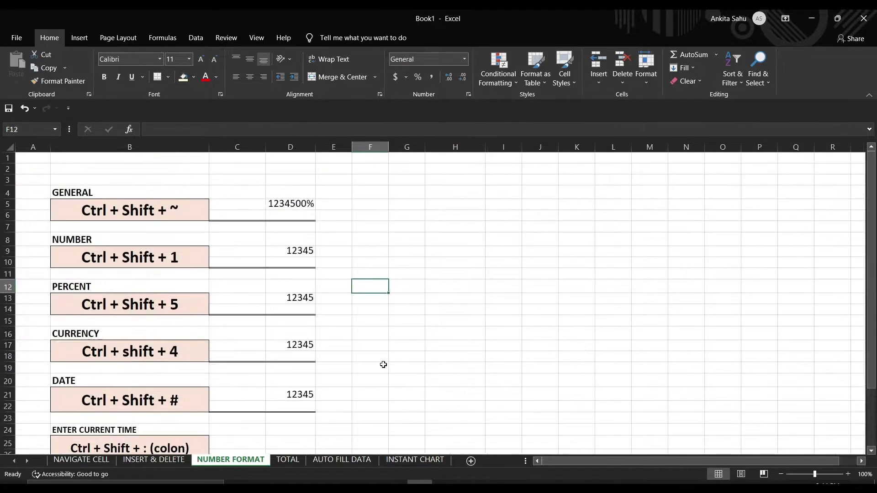
key("ctrl+Page_Down")
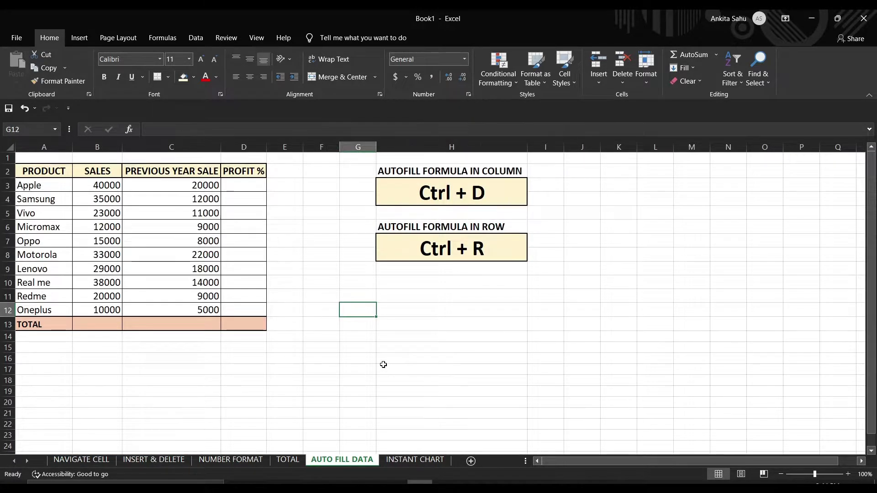
key("ctrl+Page_Down")
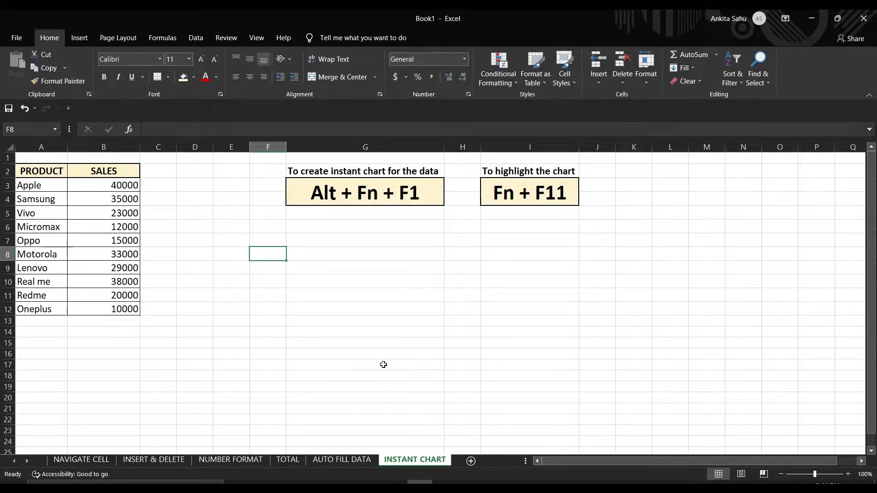
key("ctrl+Page_Up")
key("ctrl+Page_Up")
key("ctrl+Page_Up")
key("ctrl+Page_Up")
key("ctrl+Page_Up")
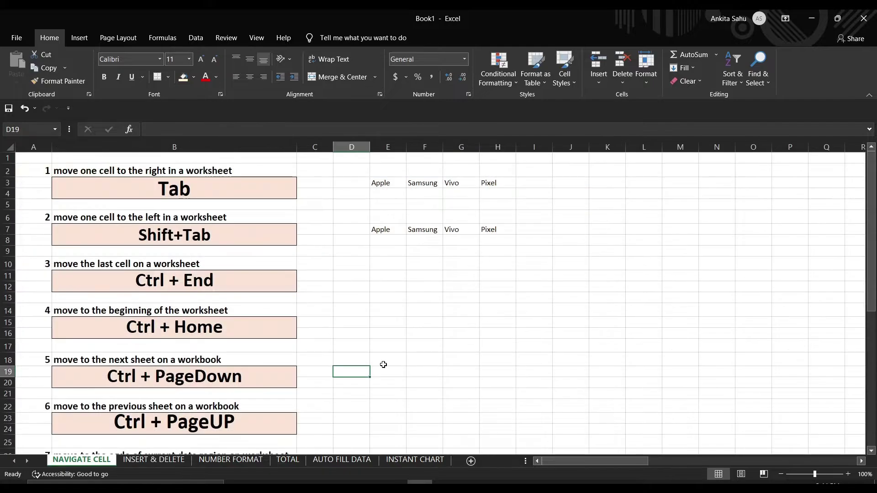
- Step right from D27 onto the Apple cell
scroll(383, 365, "down", 2)
left_click(351, 387)
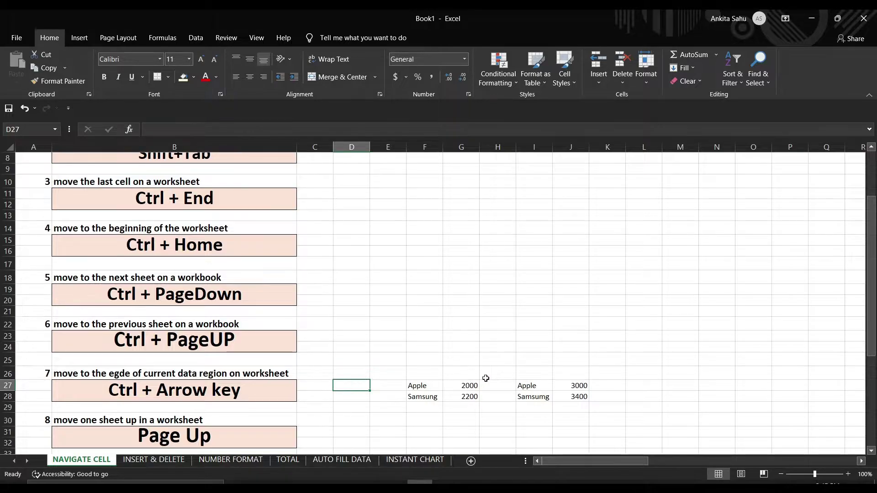
key("Right")
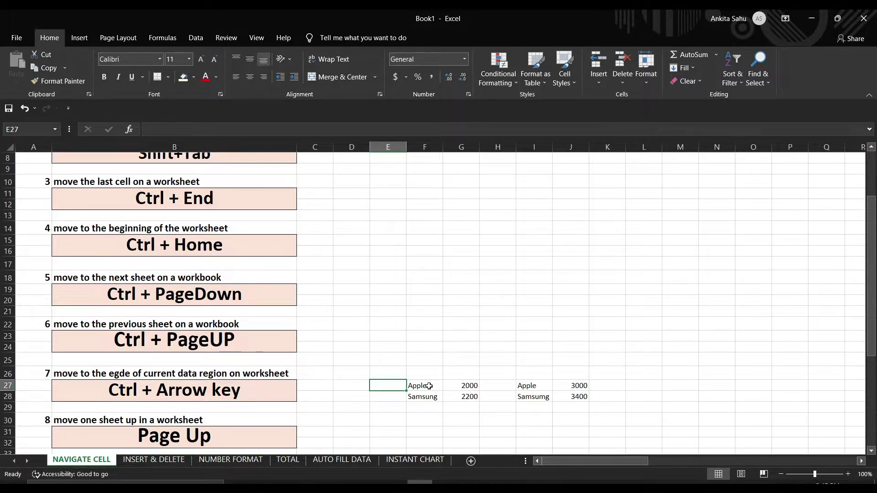
key("Right")
- Jump across the data region to its edges and back to the notes with Ctrl+arrow keys
scroll(432, 386, "right", 1)
left_click(367, 397)
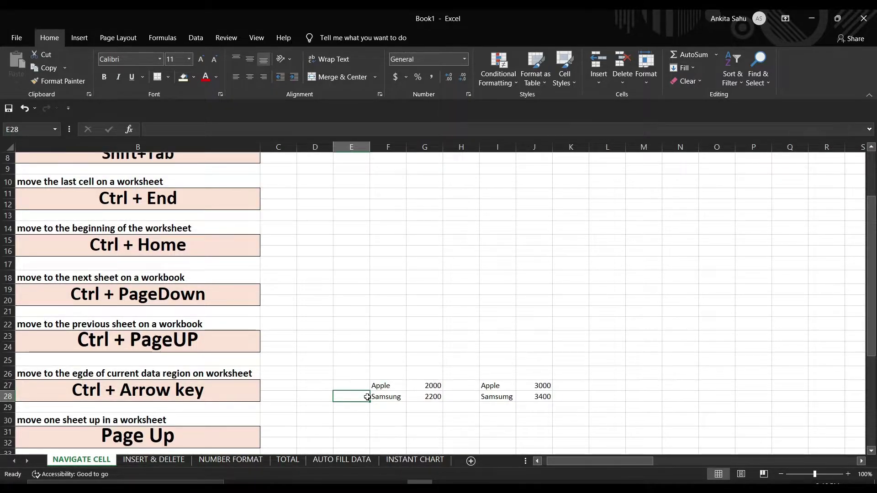
key("Right")
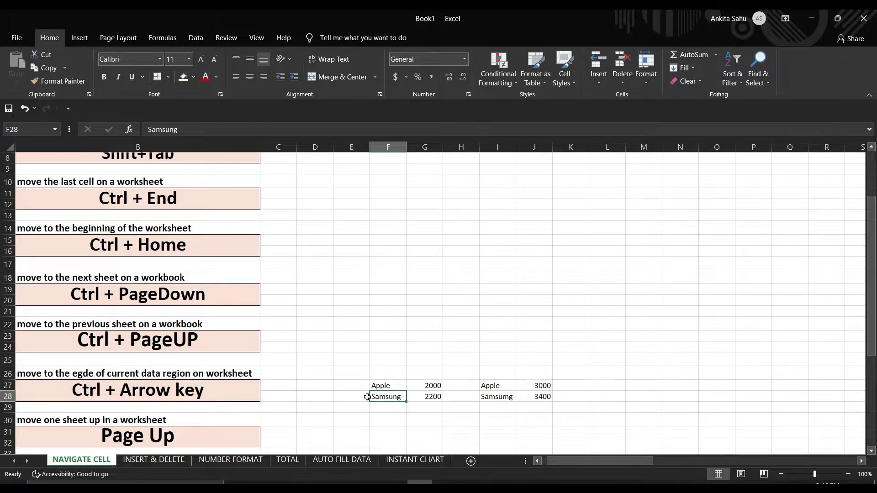
key("ctrl+Right")
key("ctrl+Right")
key("ctrl+Right")
key("ctrl+Up")
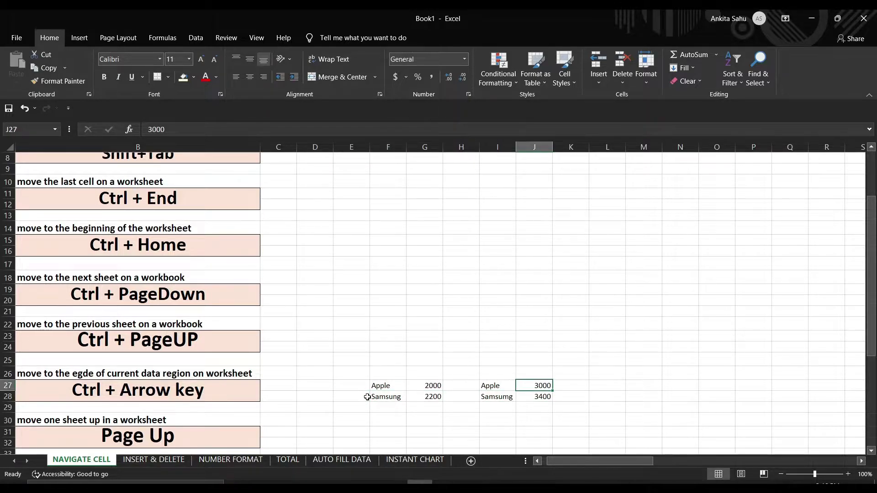
key("ctrl+Left")
key("ctrl+Left")
key("ctrl+Left")
key("ctrl+Left")
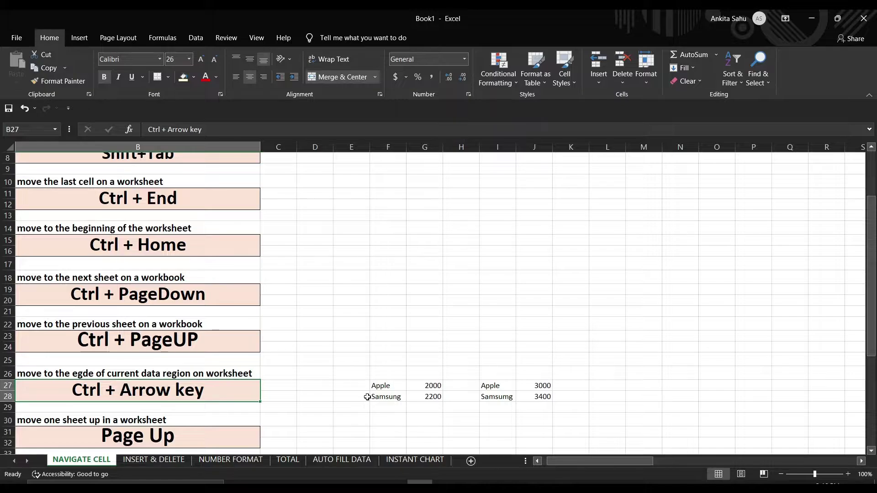
key("Right")
key("Down")
key("Down")
key("Down")
key("Down")
key("Down")
key("ctrl+Right")
key("ctrl+Left")
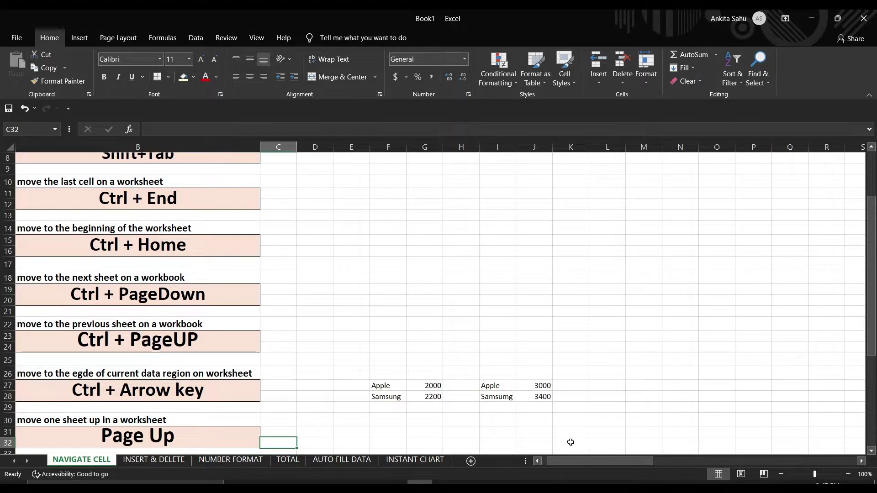
- Scroll the worksheet screen by screen down, back up, then two screens right
key("Page_Down")
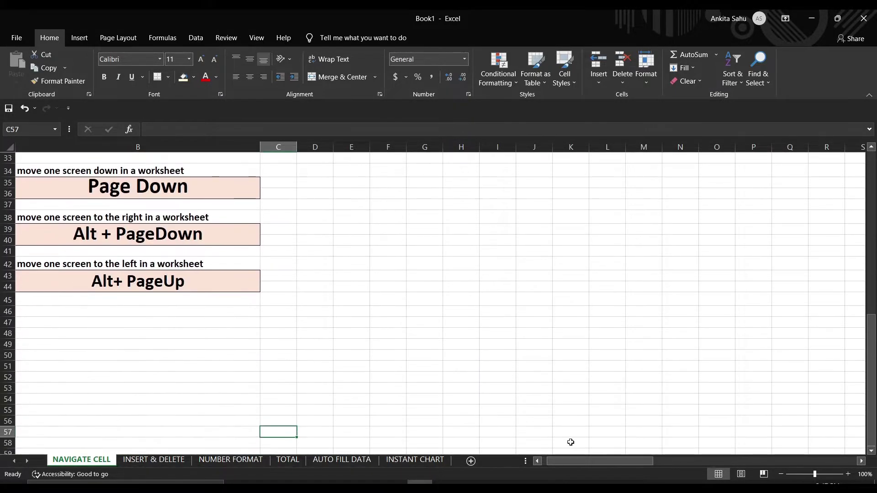
key("Page_Down")
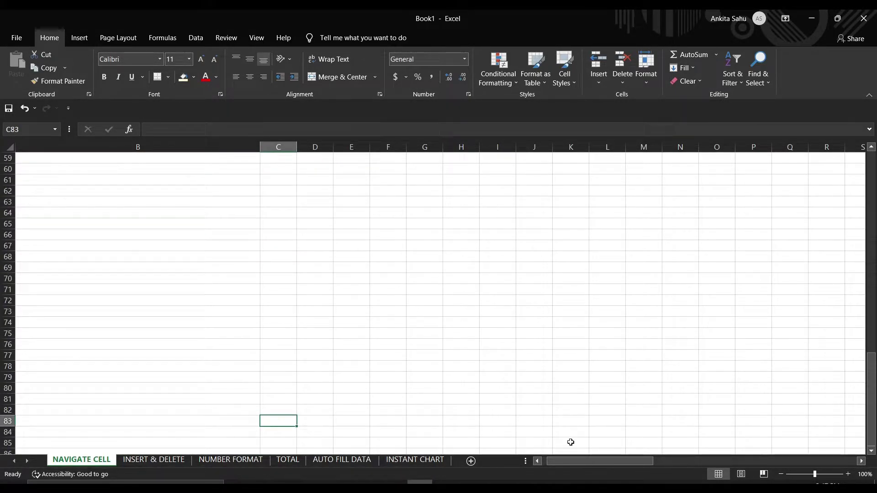
key("Page_Up")
key("Page_Up")
key("Page_Up")
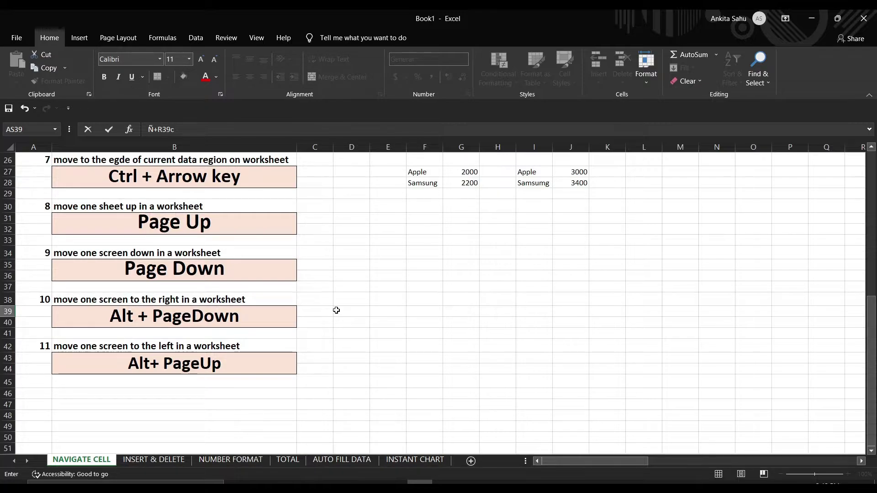
key("alt+Page_Down")
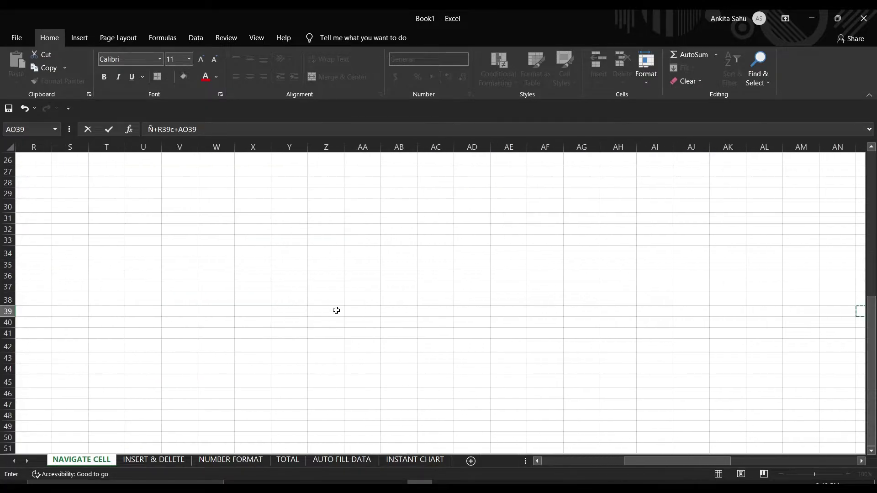
key("alt+Page_Down")
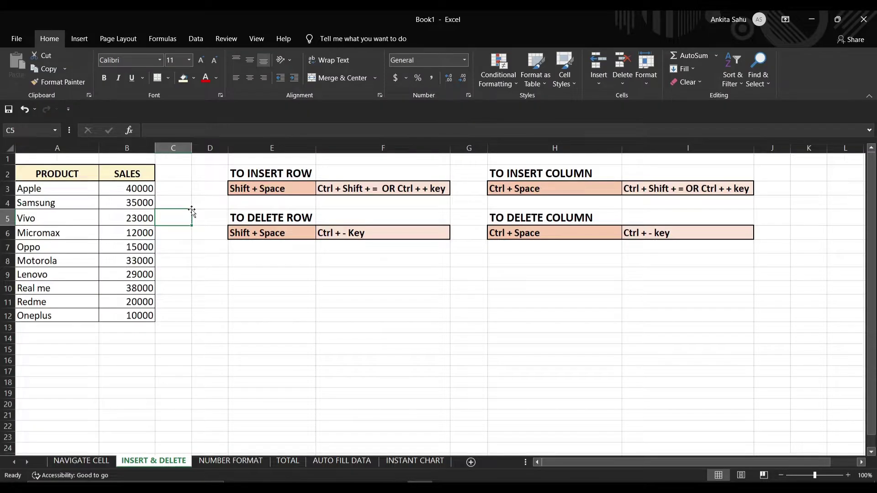
- Insert blank rows above Motorola and between the products
left_click(193, 186)
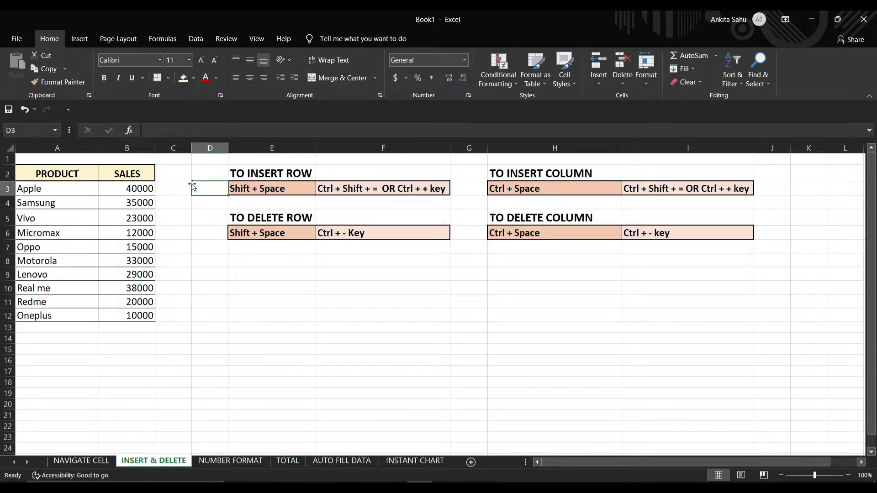
left_click(169, 256)
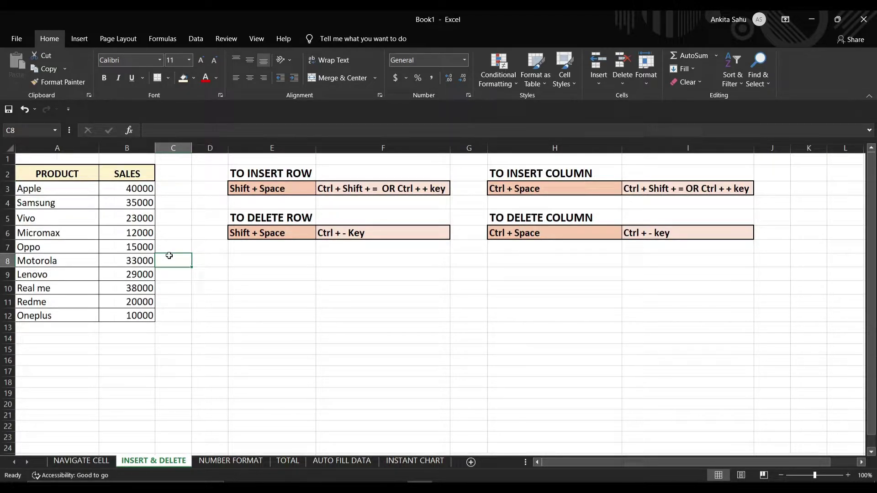
key("shift+space")
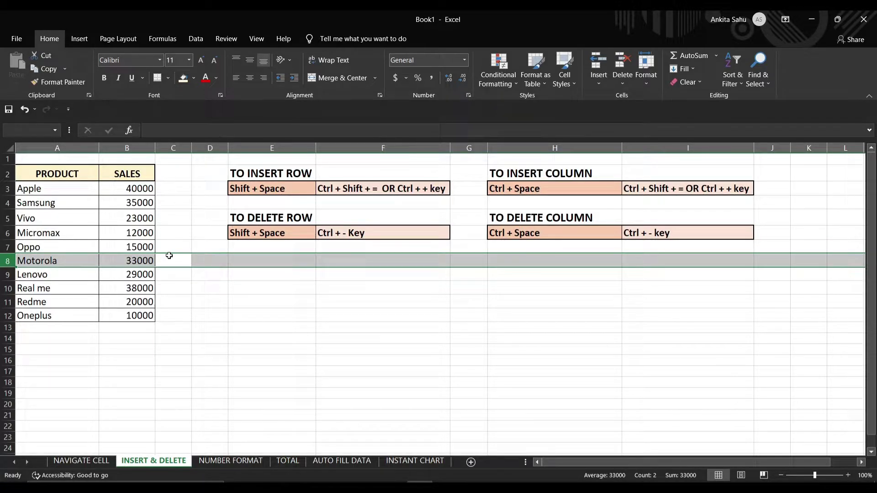
key("ctrl+shift+equal")
key("ctrl+shift+equal")
key("ctrl+shift+equal")
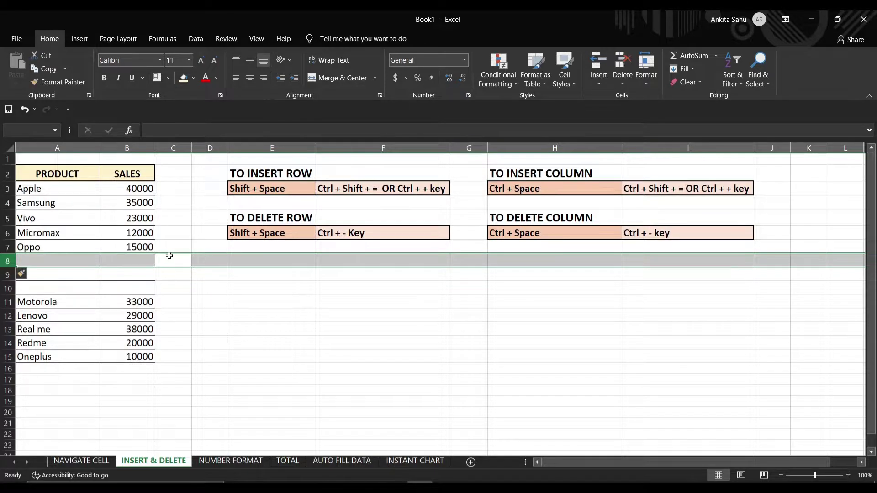
key("ctrl+shift+equal")
key("ctrl+shift+equal")
key("ctrl+shift+equal")
key("ctrl+shift+equal")
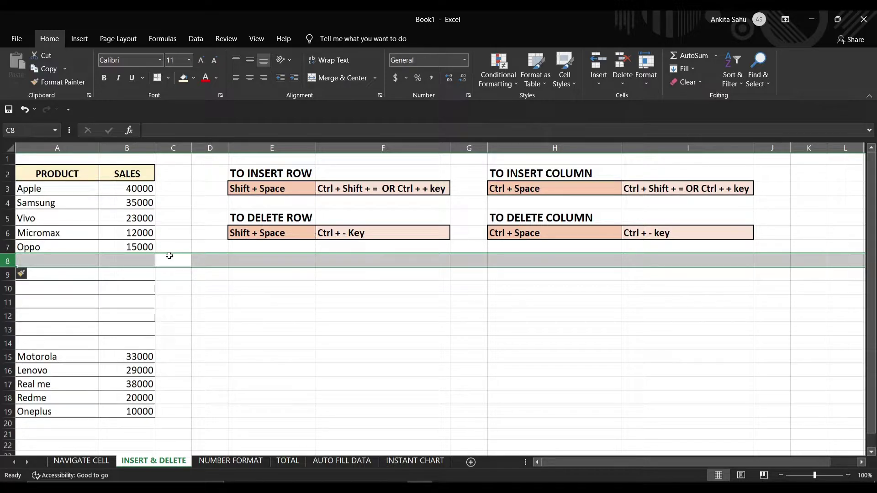
- Delete the blank rows so the table runs unbroken through rows 3–12
key("ctrl+minus")
key("ctrl+minus")
key("ctrl+minus")
key("ctrl+minus")
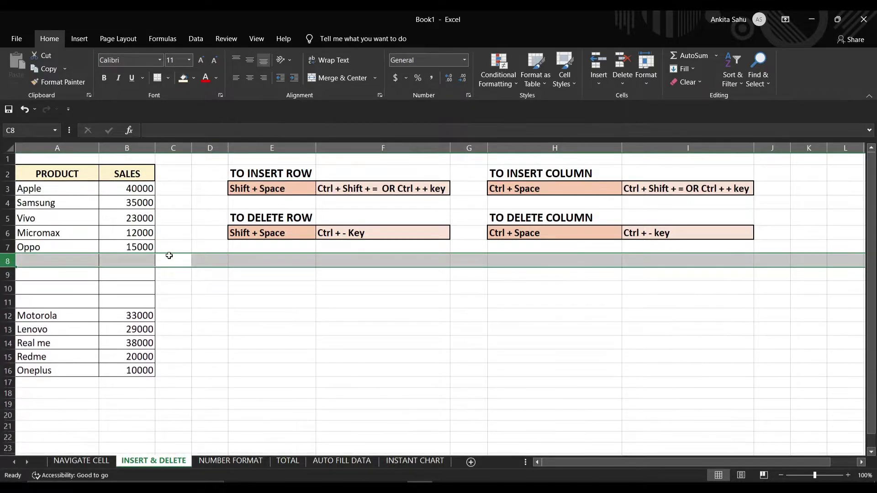
key("ctrl+minus")
key("ctrl+minus")
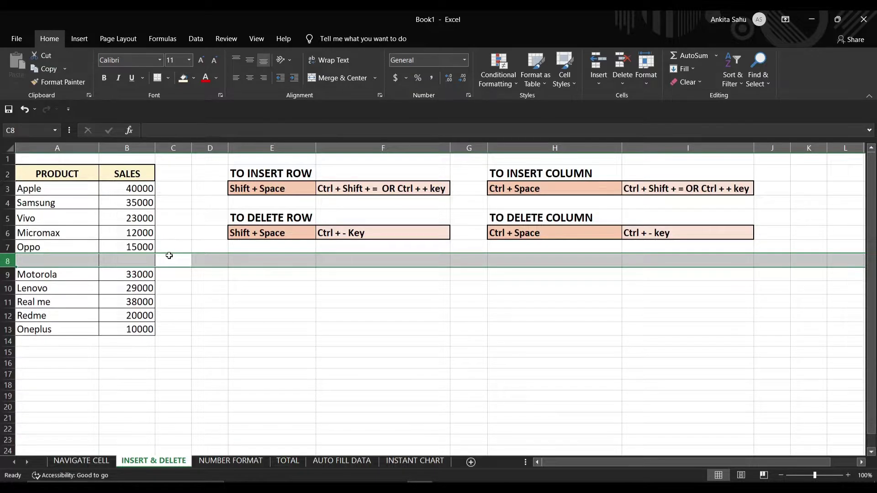
key("ctrl+minus")
left_click(176, 170)
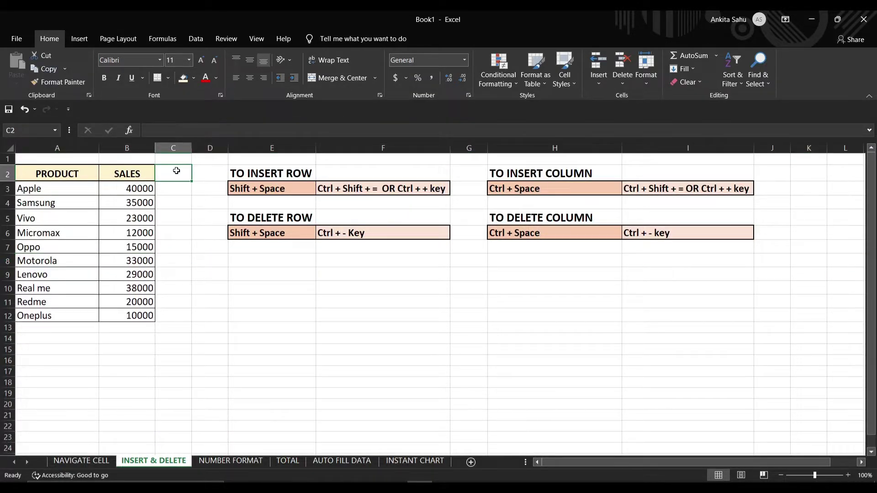
- Undo the last change, then insert and delete empty columns at column B, returning SALES there
left_click(133, 147)
key("ctrl+z")
left_click(130, 167)
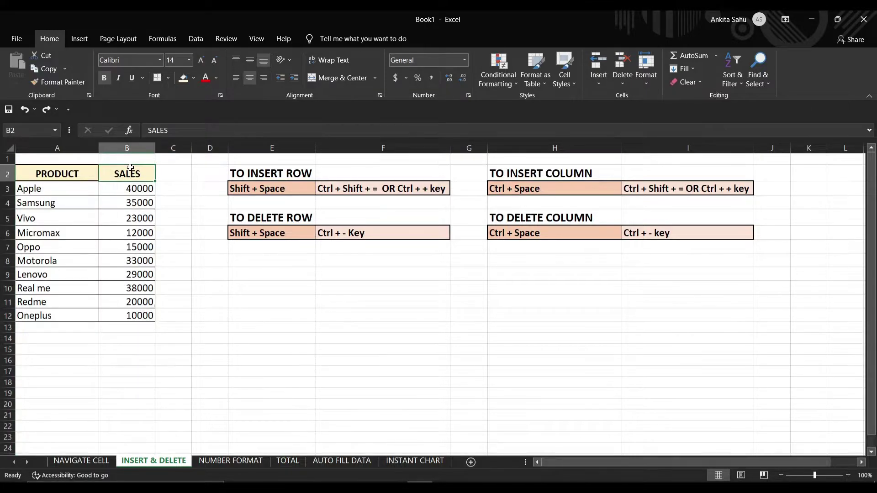
key("ctrl+space")
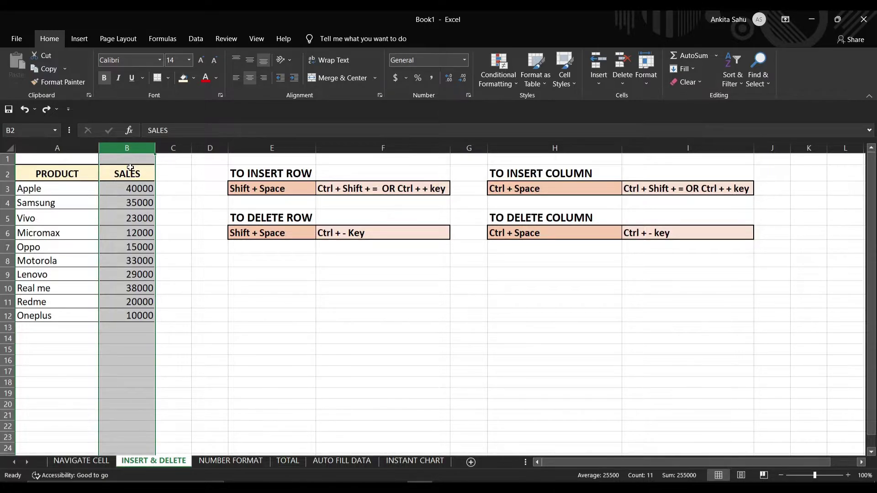
key("ctrl+shift+equal")
key("ctrl+shift+equal")
key("ctrl+shift+equal")
key("ctrl+shift+equal")
key("ctrl+shift+equal")
key("ctrl+shift+equal")
key("ctrl+shift+equal")
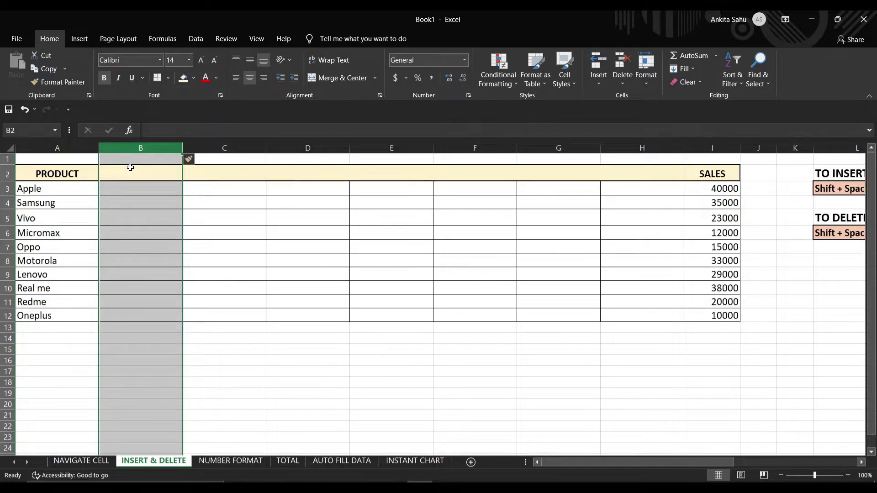
key("ctrl+shift+equal")
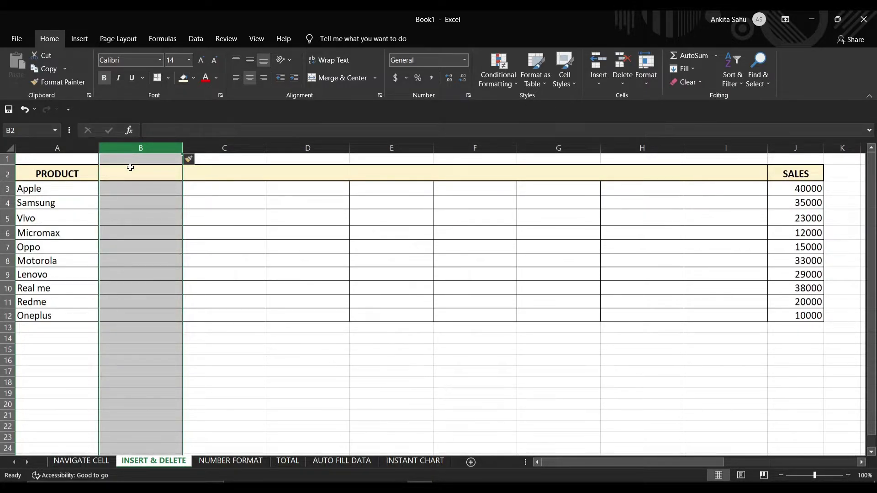
key("ctrl+minus")
key("ctrl+minus")
key("ctrl+minus")
key("ctrl+minus")
key("ctrl+minus")
key("ctrl+minus")
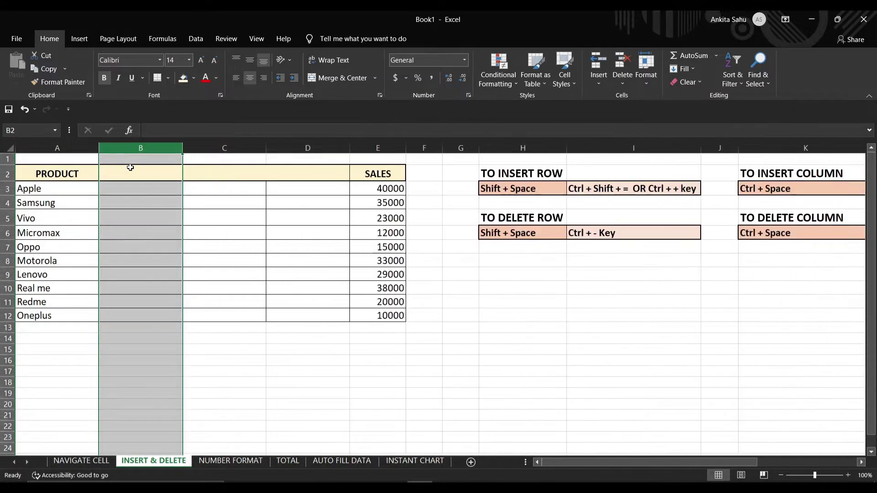
key("ctrl+minus")
key("ctrl+minus")
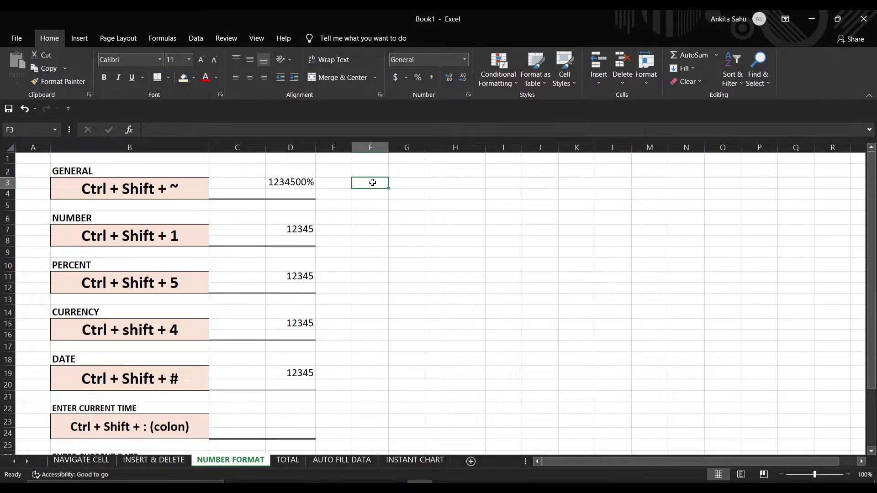
- Format D3 as General and D7 as Number with two decimals (12,345.00)
left_click(350, 182)
key("Right")
key("Right")
key("Right")
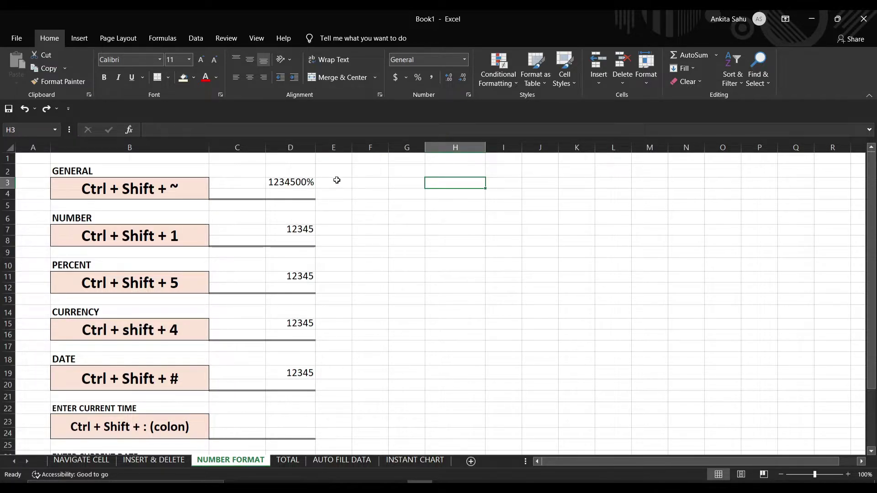
left_click(310, 182)
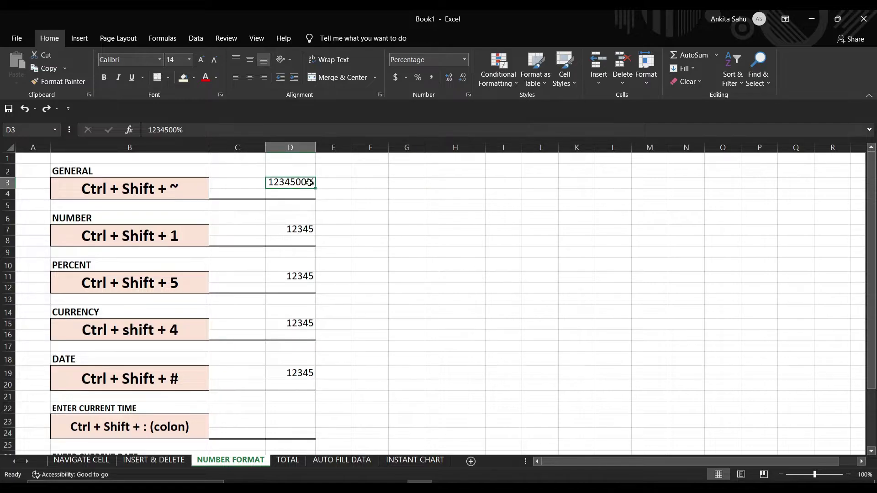
key("ctrl+shift+grave")
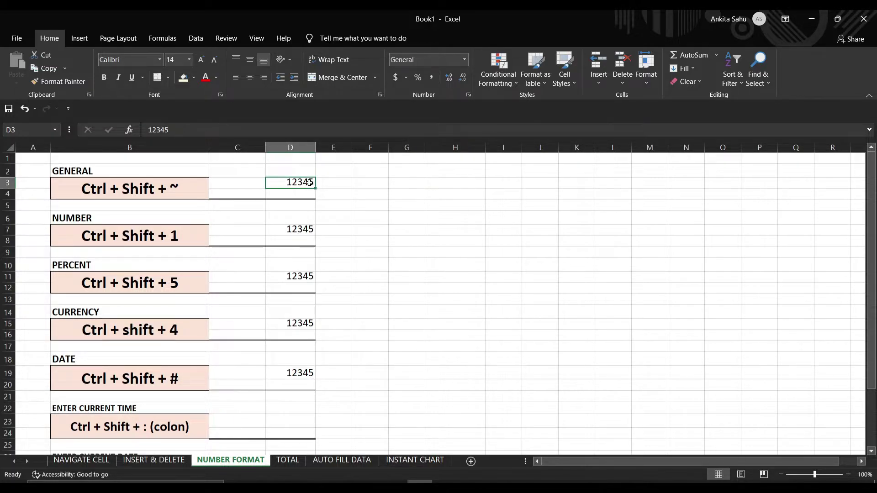
left_click(366, 185)
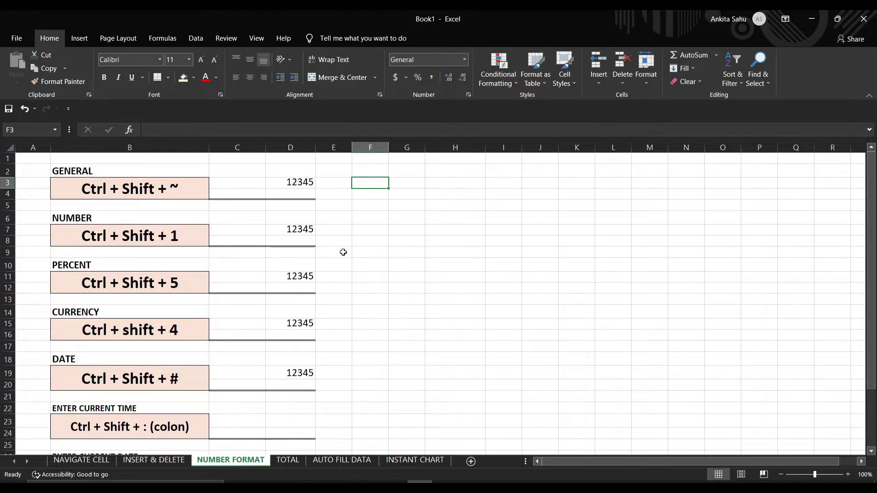
left_click(309, 232)
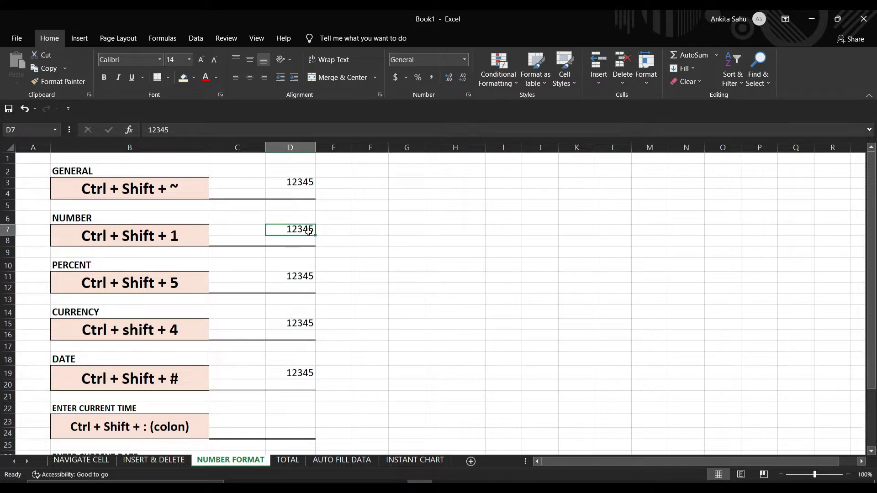
key("ctrl+shift+1")
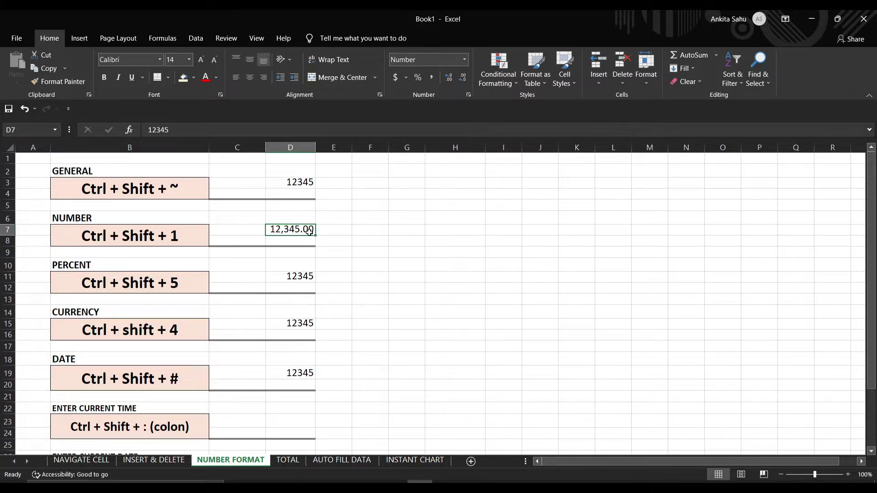
left_click(335, 281)
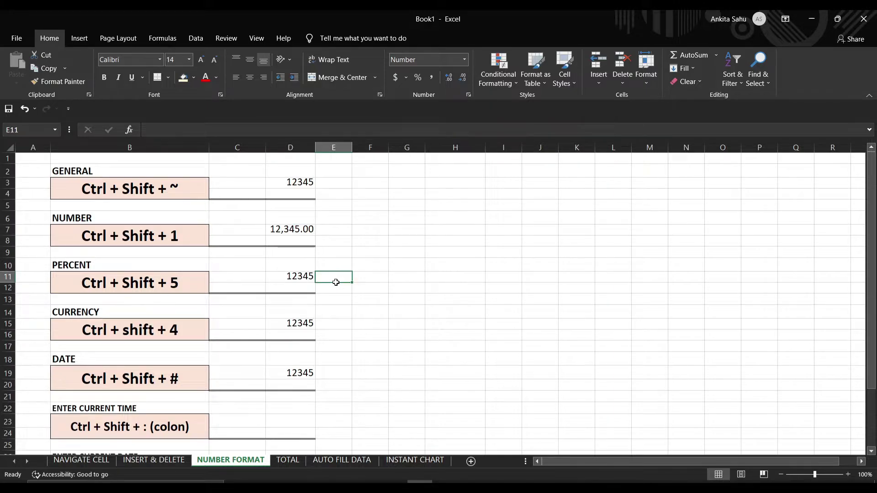
- Format D11 as Percentage (1234500%) and D15 as Currency ($12,345.00)
left_click(308, 277)
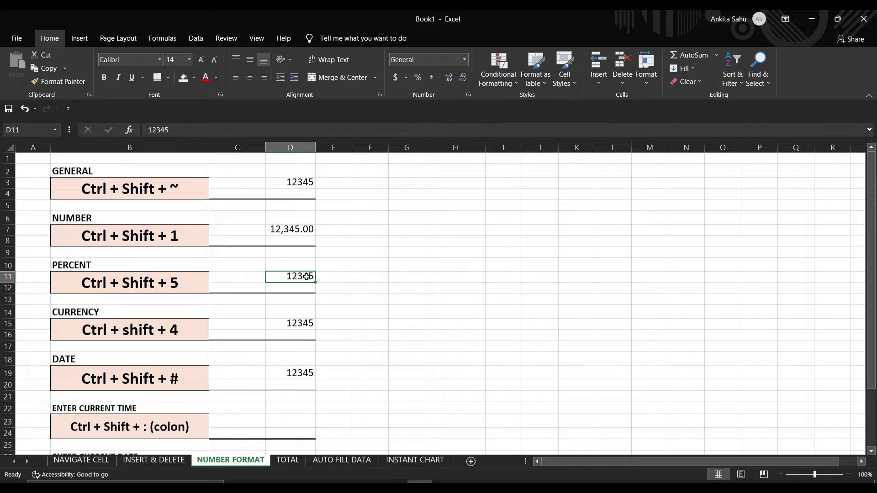
key("ctrl+shift+5")
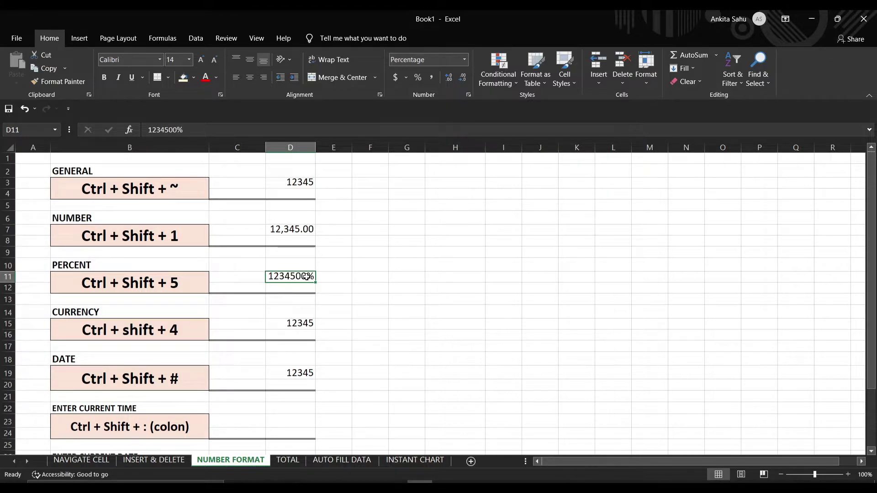
left_click(338, 276)
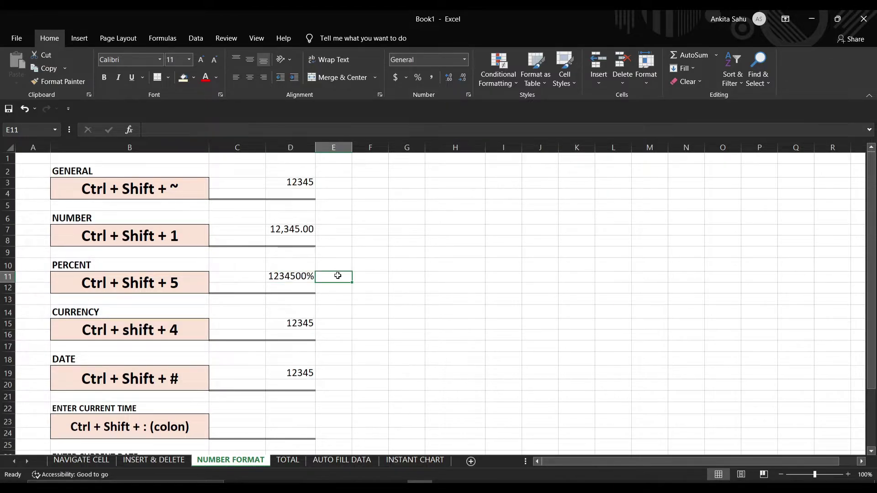
left_click(288, 277)
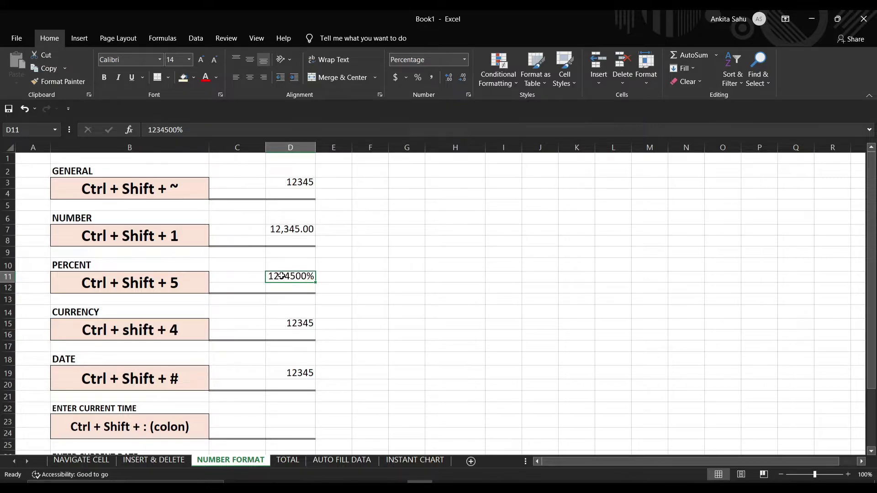
left_click(296, 323)
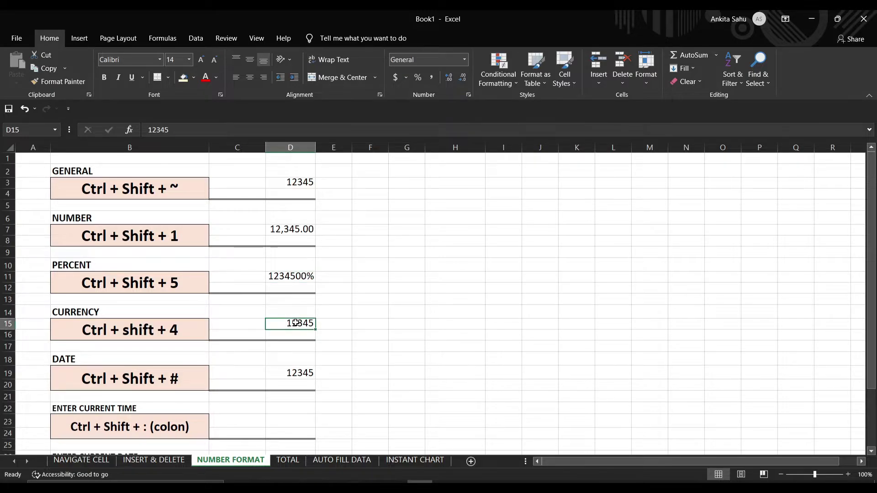
key("ctrl+shift+4")
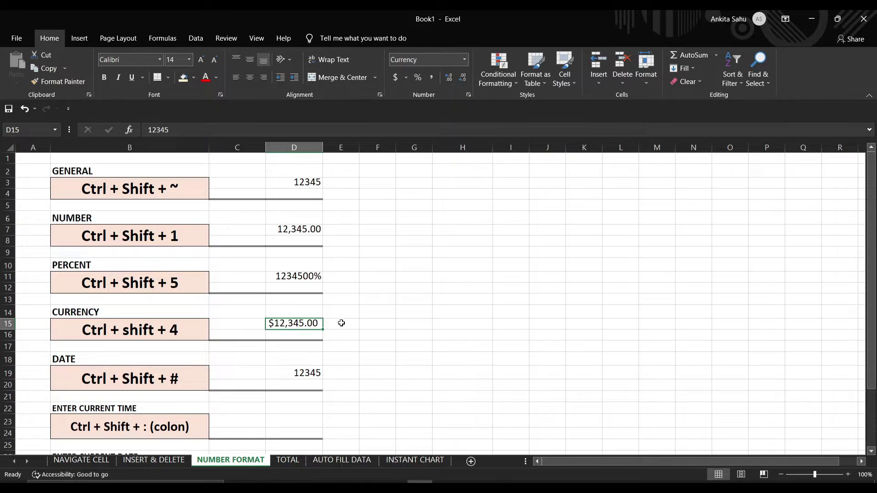
- Apply the date format to the DATE example value in D19
left_click(355, 372)
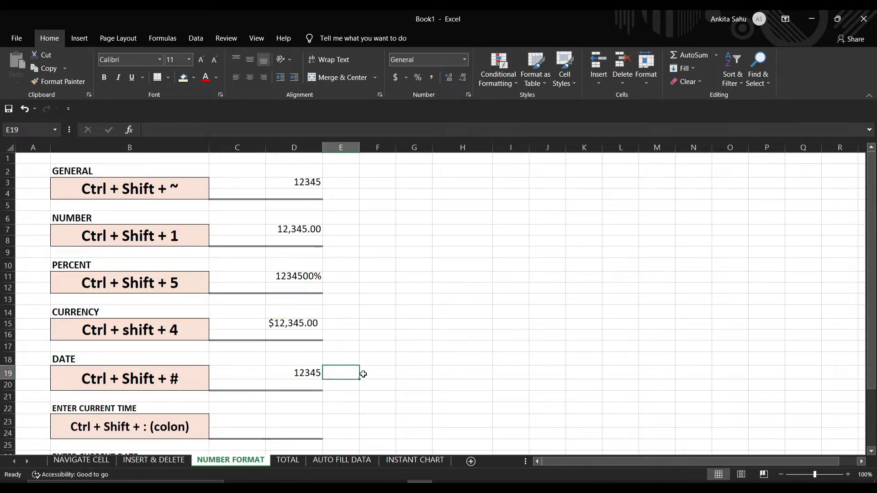
left_click(311, 374)
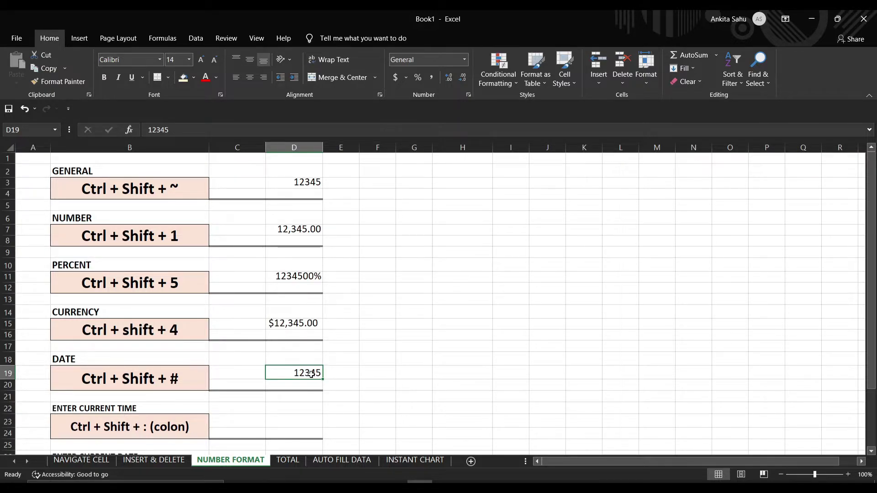
key("ctrl+shift+numbersign")
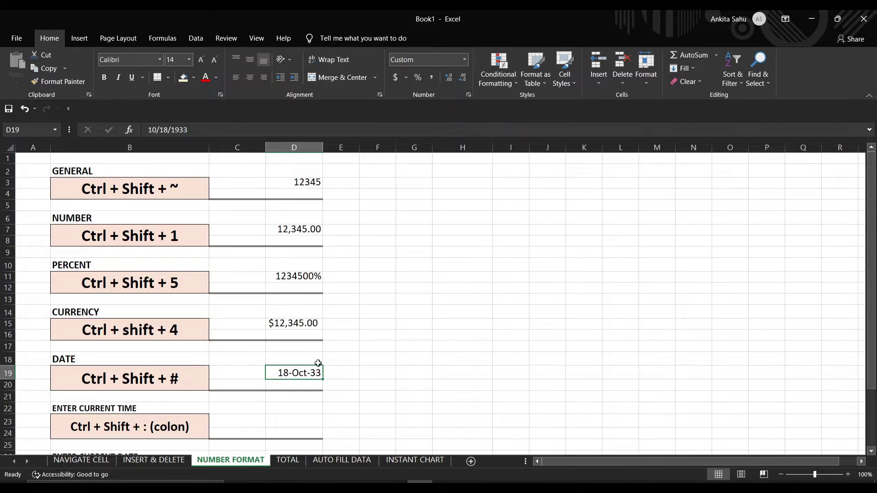
- Insert the current time in D23 and today's date in the current-date cell
scroll(311, 365, "down", 2)
left_click(311, 359)
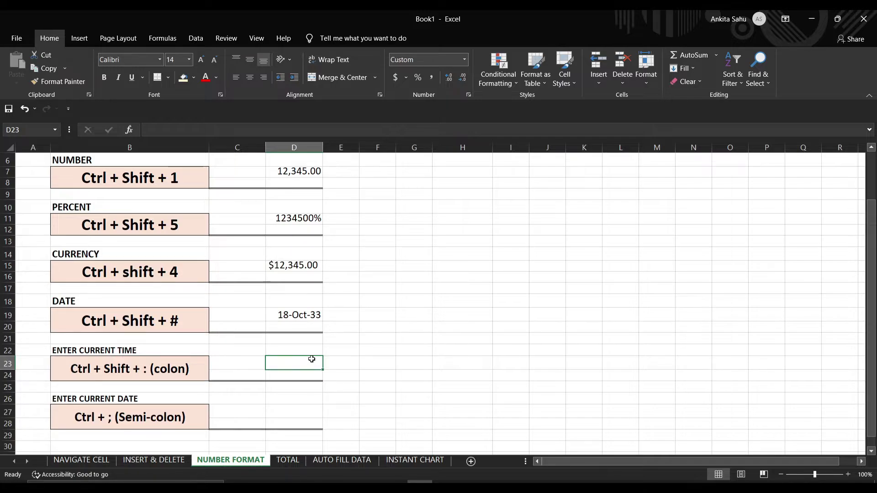
key("ctrl+shift+colon")
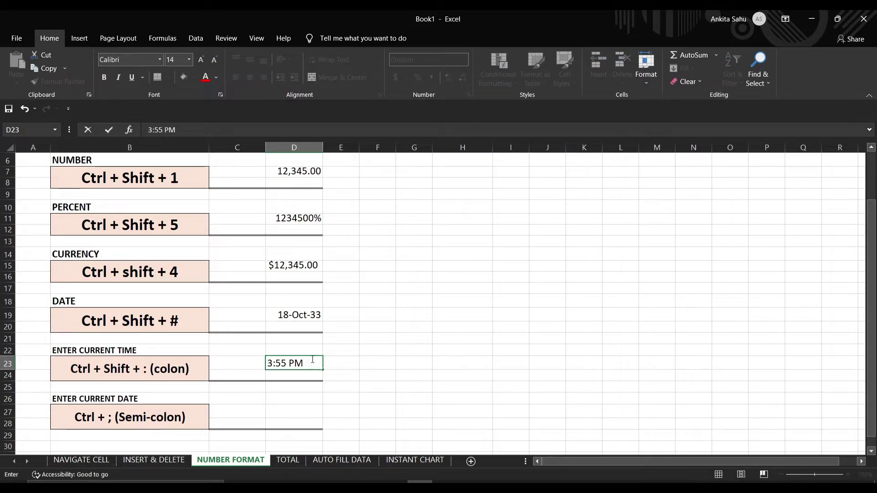
left_click(311, 410)
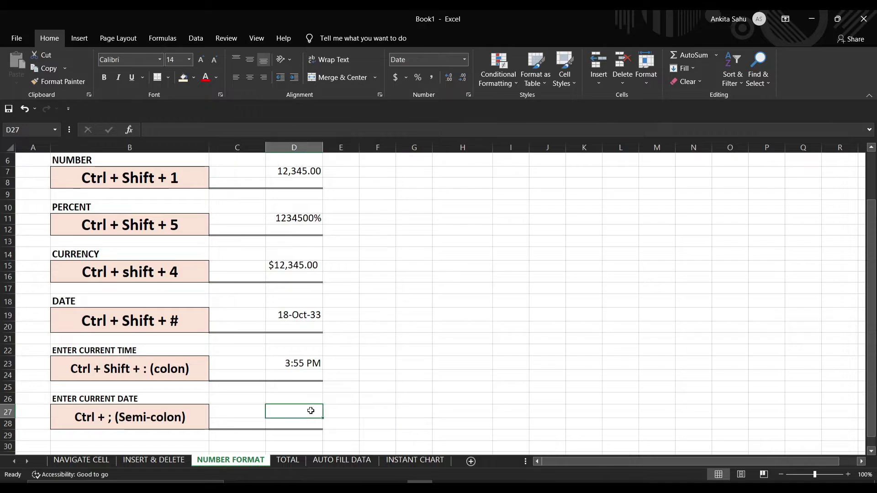
key("ctrl+semicolon")
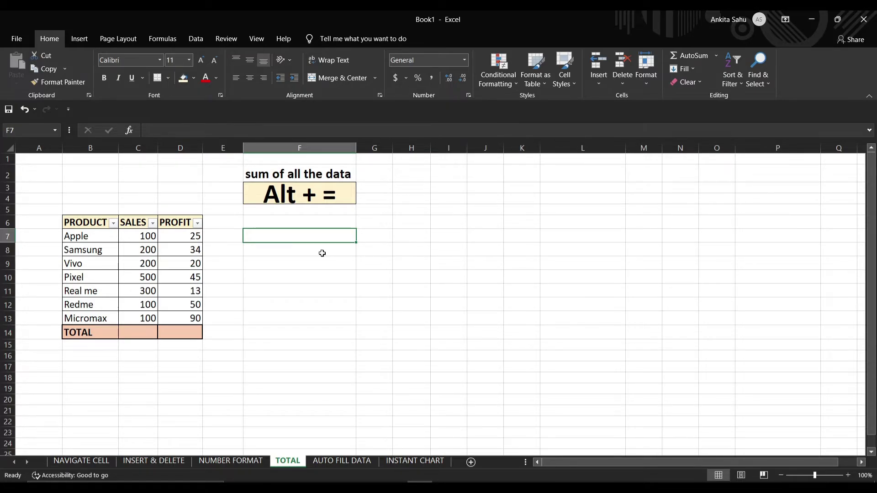
- AutoSum the SALES column into C14 of the TOTAL row, giving 1500
left_click(137, 332)
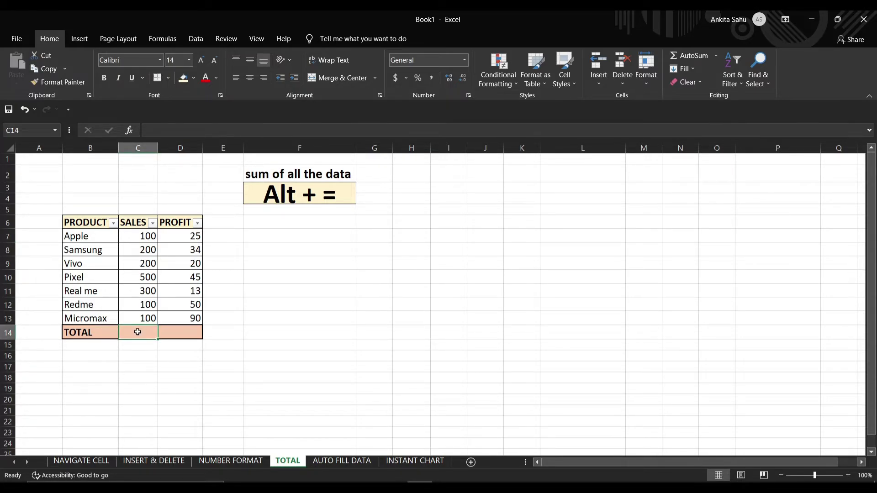
key("alt+equal")
key("Return")
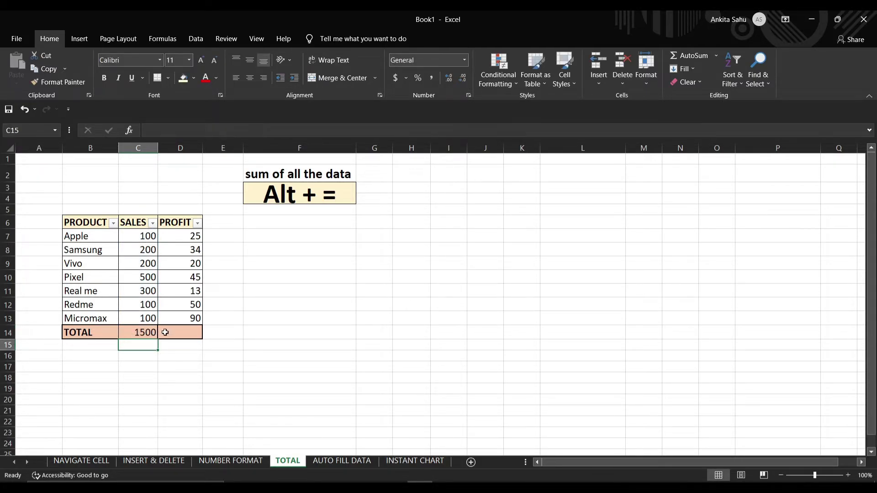
left_click(224, 250)
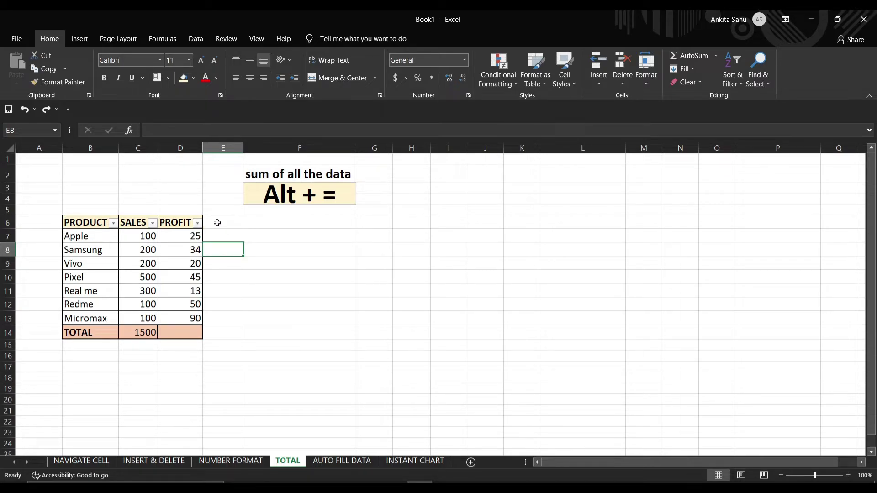
- Filter PRODUCT to Apple, Samsung and Pixel, excluding Real me, Redme and Vivo
left_click(113, 223)
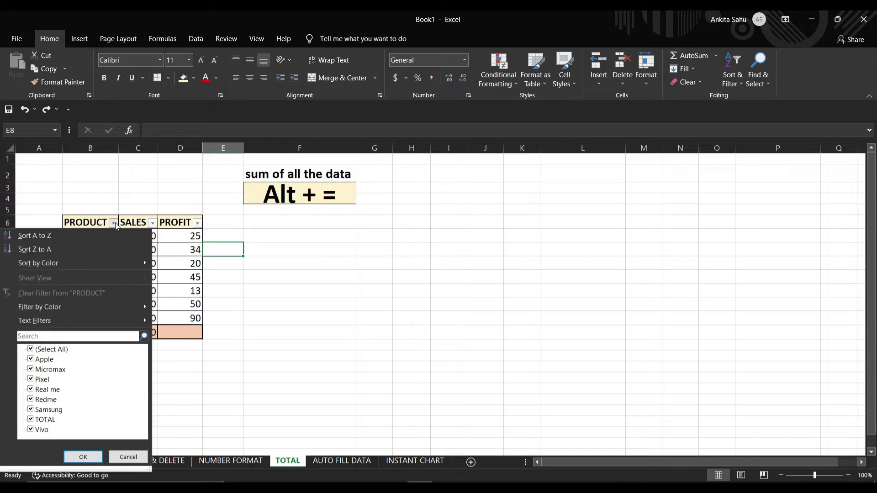
left_click(59, 389)
left_click(56, 400)
left_click(42, 429)
left_click(83, 457)
- AutoSum the visible PROFIT values in the TOTAL row, giving 104
left_click(213, 282)
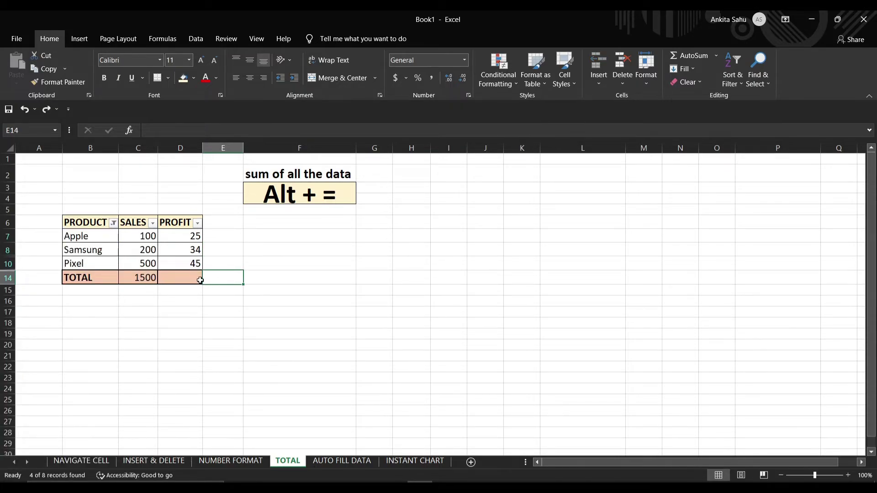
left_click(188, 279)
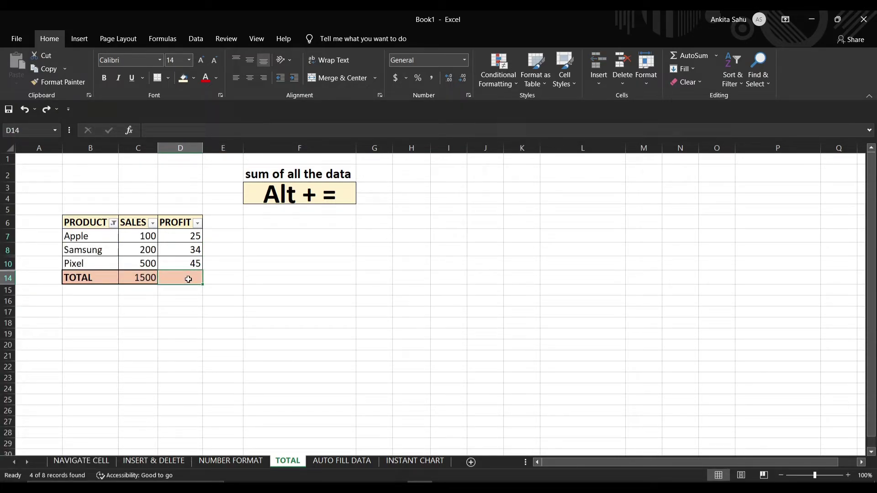
key("alt+equal")
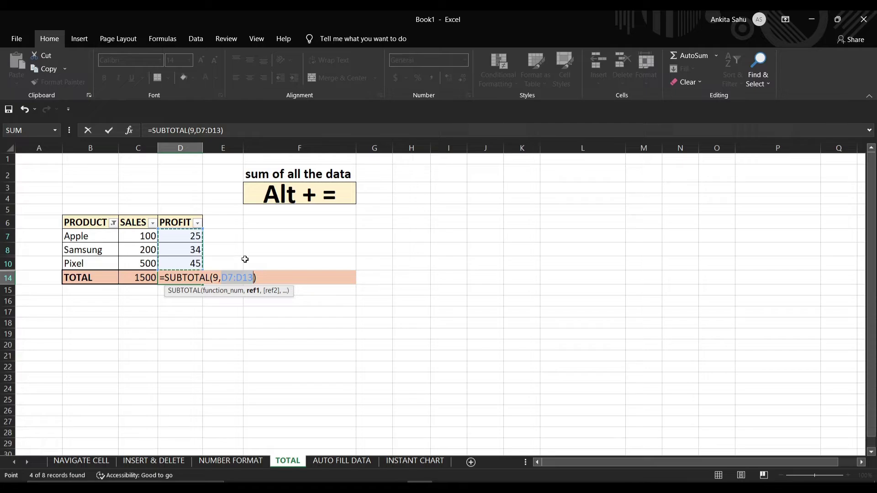
key("Return")
left_click(223, 249)
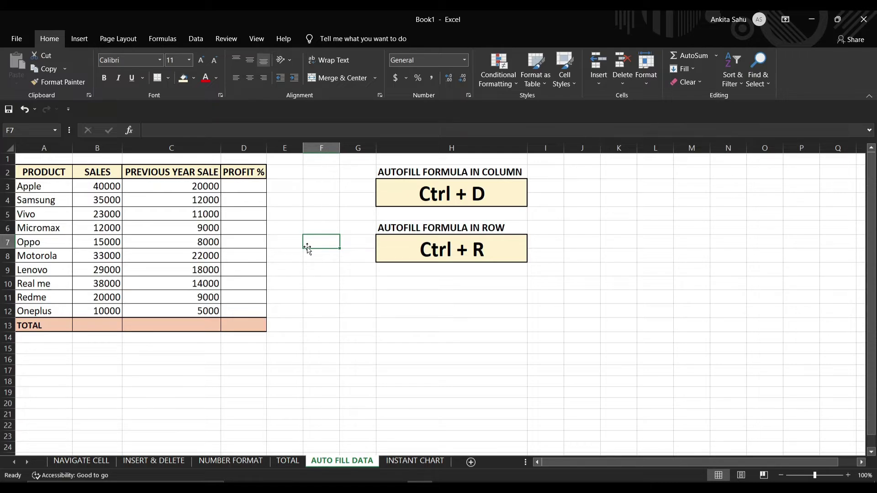
- Enter =C3/B3 in D3 to compute Apple's PROFIT %
left_click(310, 227)
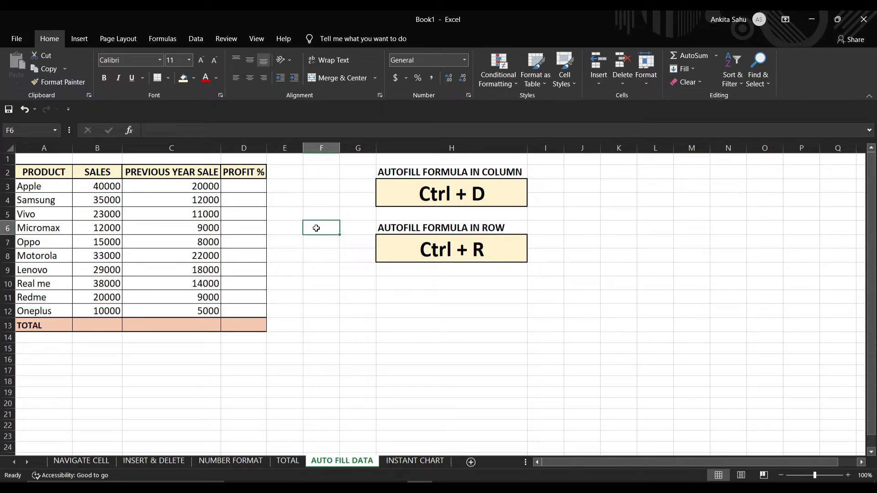
left_click(242, 187)
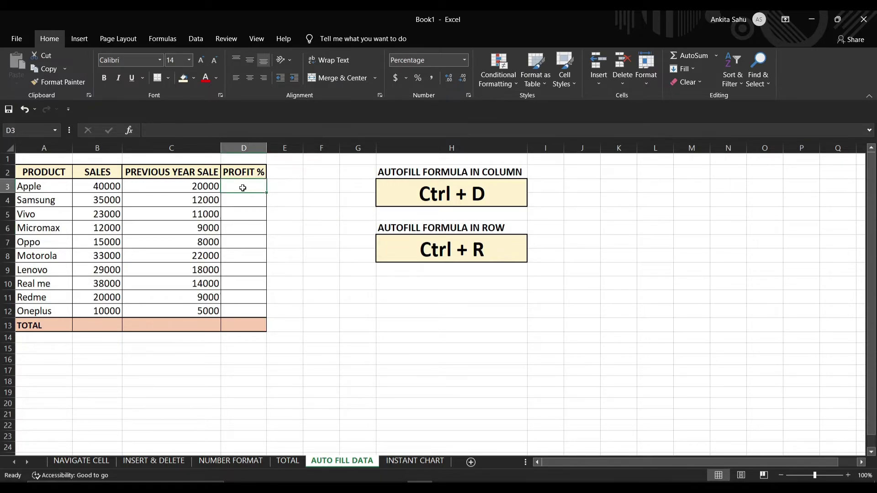
type("=")
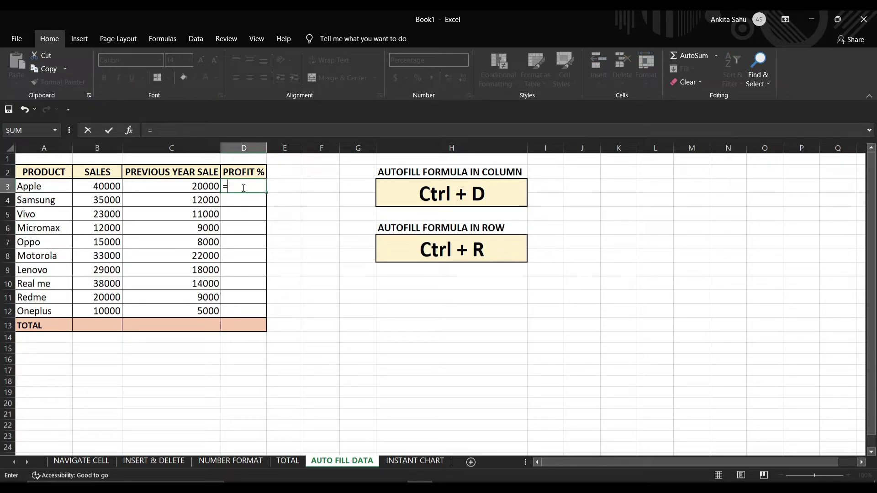
left_click(136, 188)
type("/")
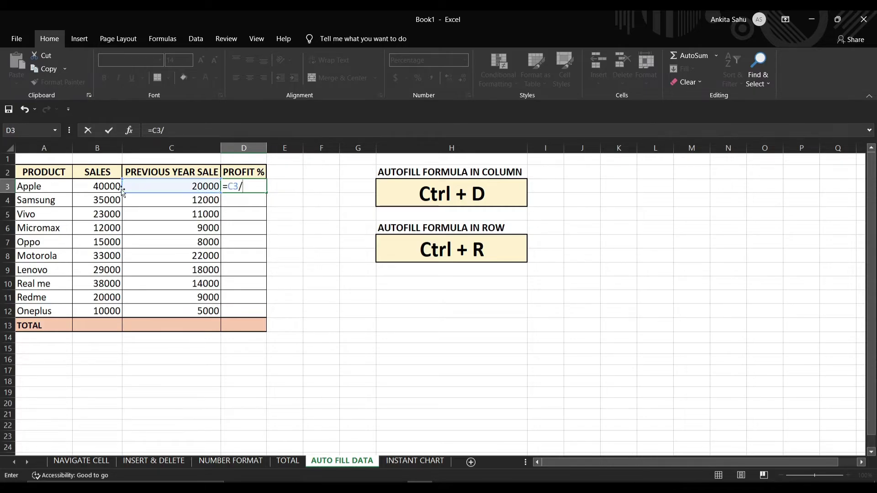
left_click(106, 188)
key("Return")
left_click(282, 185)
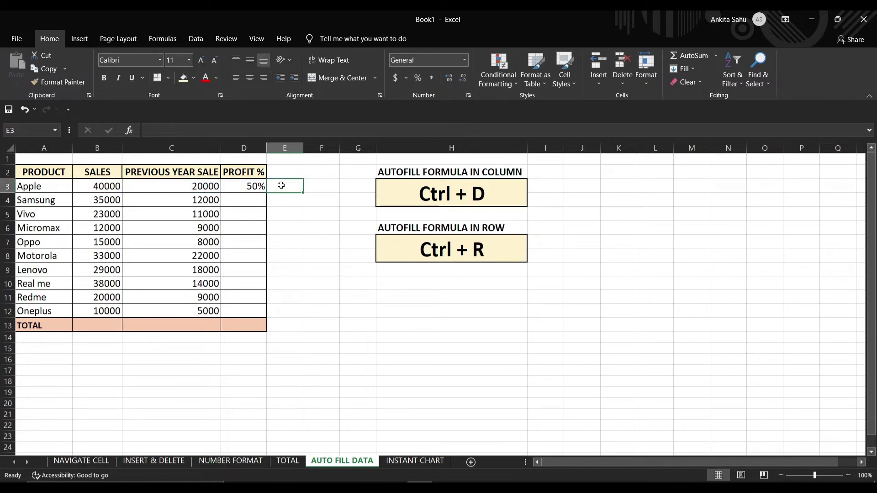
left_click(258, 184)
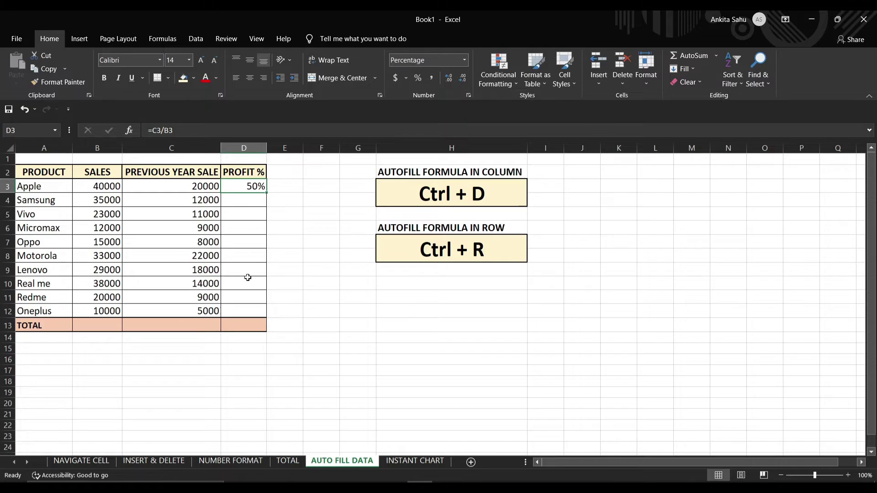
- Fill the PROFIT % formula down D3:D12 for all ten products with Ctrl+D
left_click(276, 255)
left_click_drag(245, 186, 241, 310)
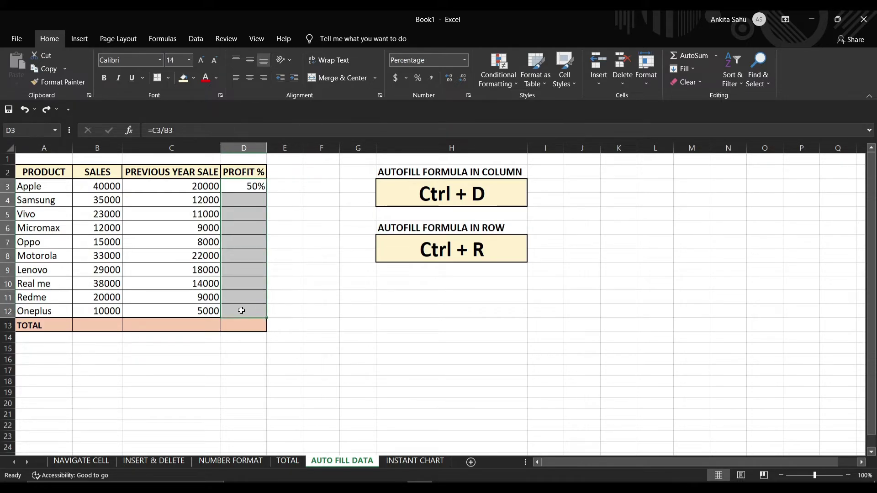
key("ctrl+d")
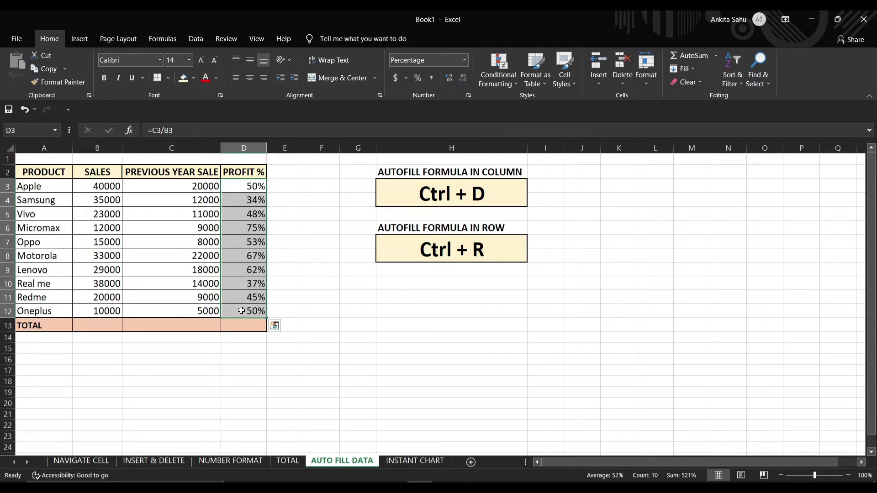
left_click(315, 287)
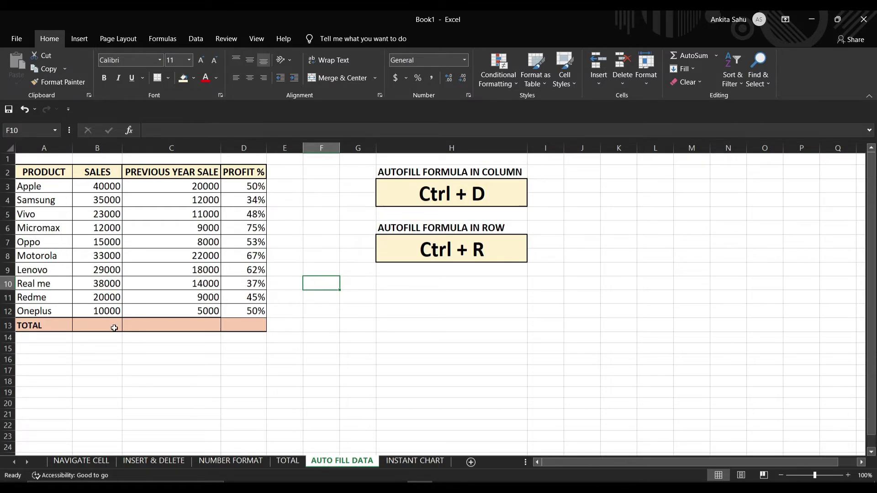
- AutoSum the SALES column into B13, giving 255000
left_click(99, 329)
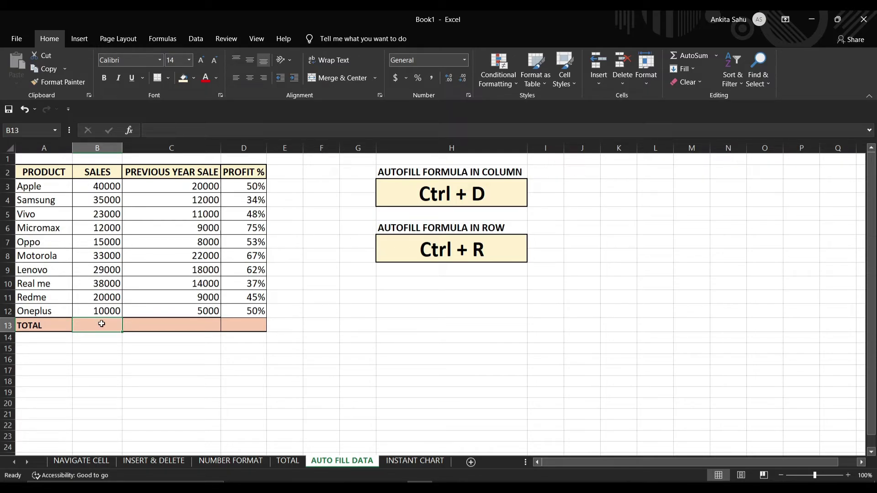
key("alt+=")
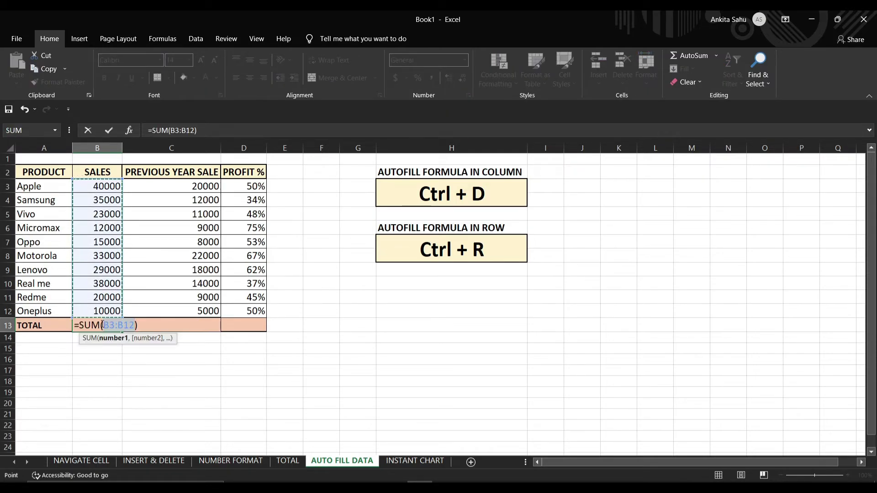
key("Return")
- Copy the sum across B13:C13 with Ctrl+R, totalling previous-year sales as 128000
left_click(114, 325)
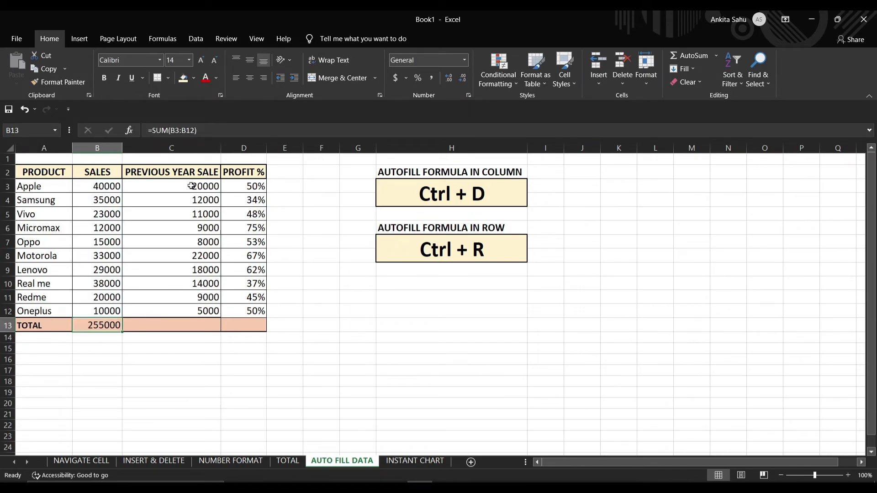
left_click_drag(114, 327, 152, 326)
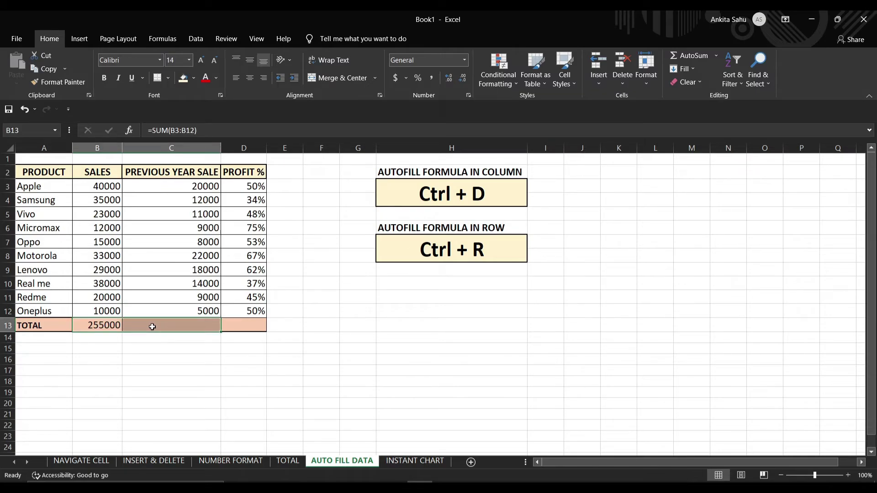
key("ctrl+r")
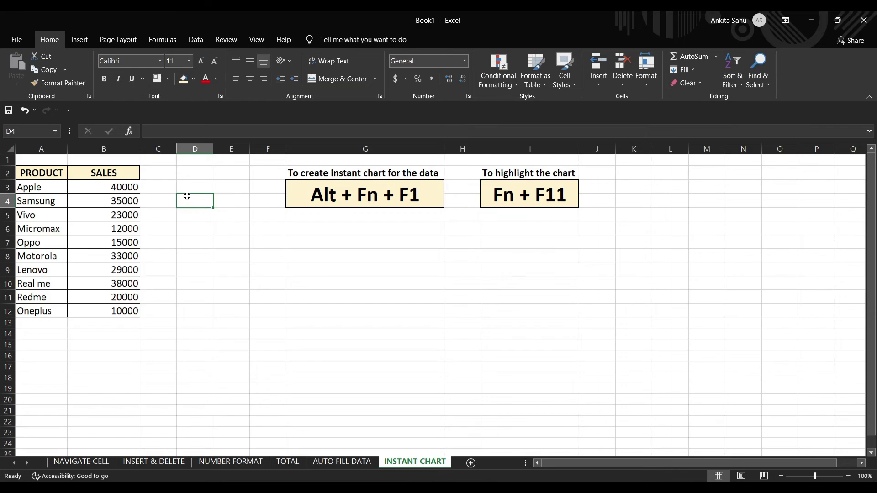
- Chart A3:B12 sales as an embedded column chart, then on a new Chart2 sheet
left_click_drag(54, 188, 133, 312)
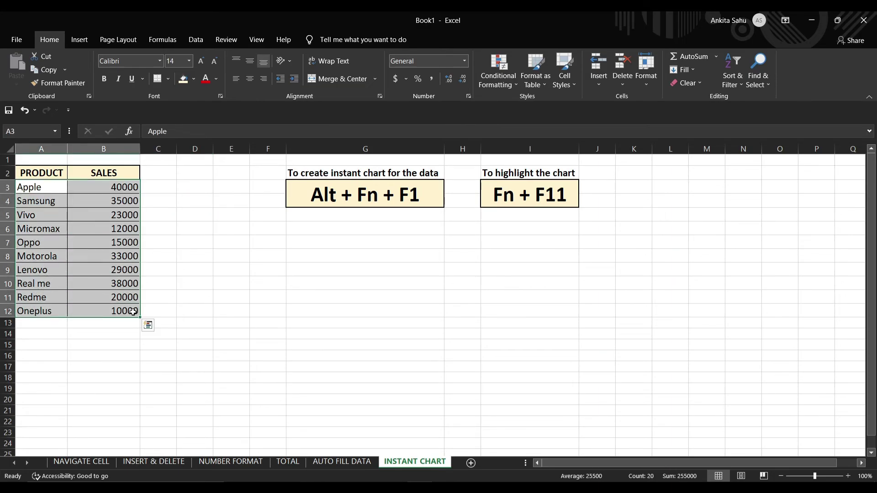
key("alt+F1")
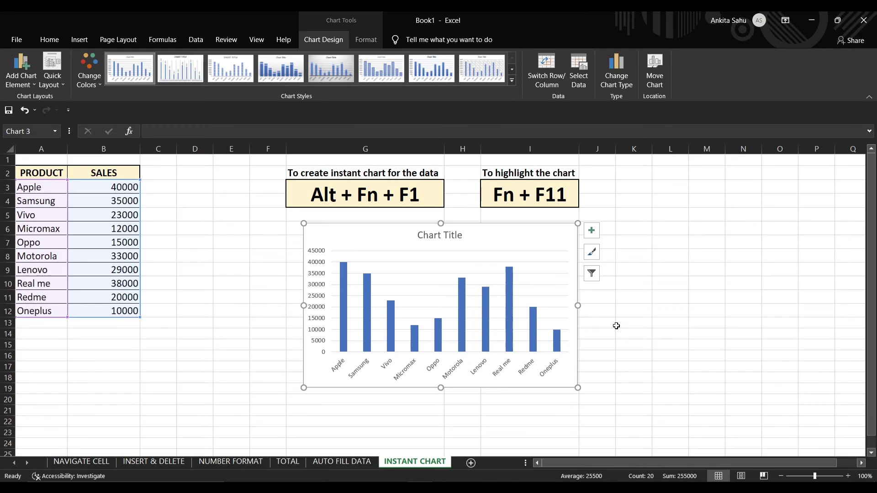
key("F11")
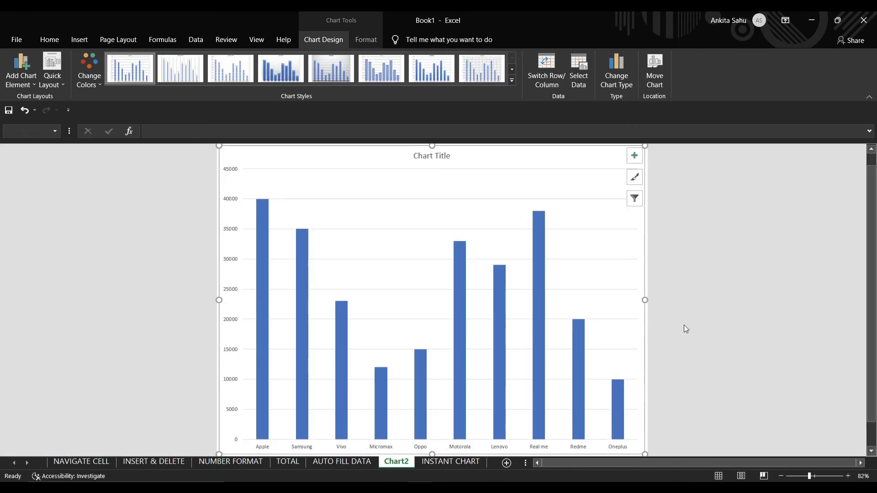